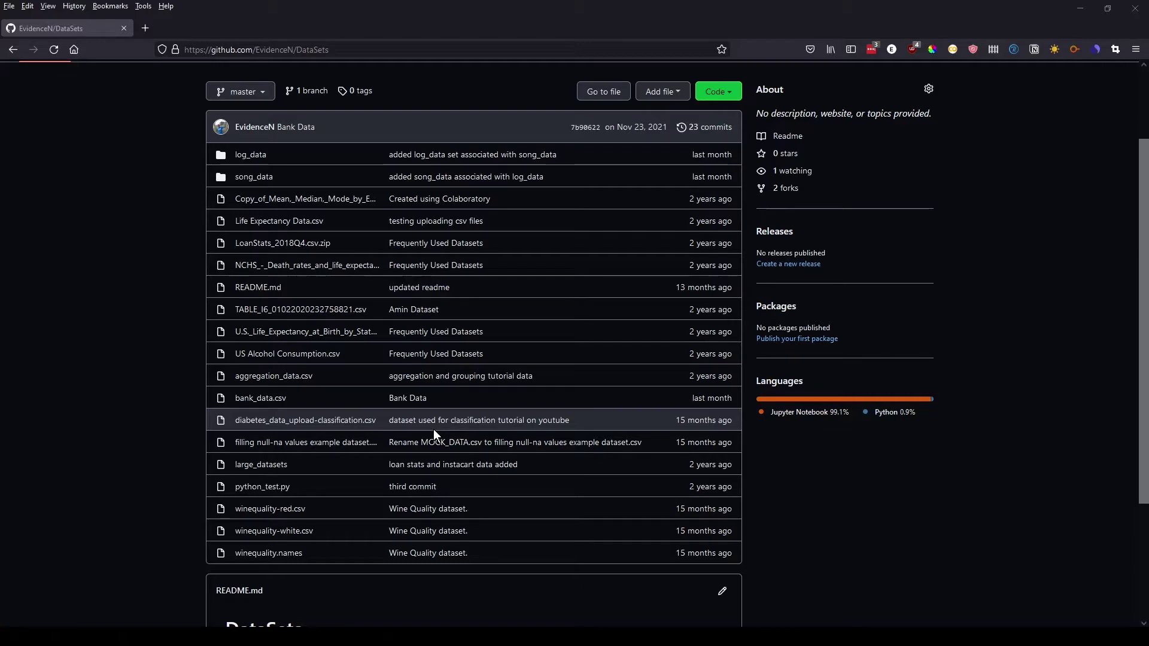
Step: Check the empty cell under 'How to clone a subdirectory from github' in the Code-Video notebook, then go back to the DataSets repo
mouse_move(144, 637)
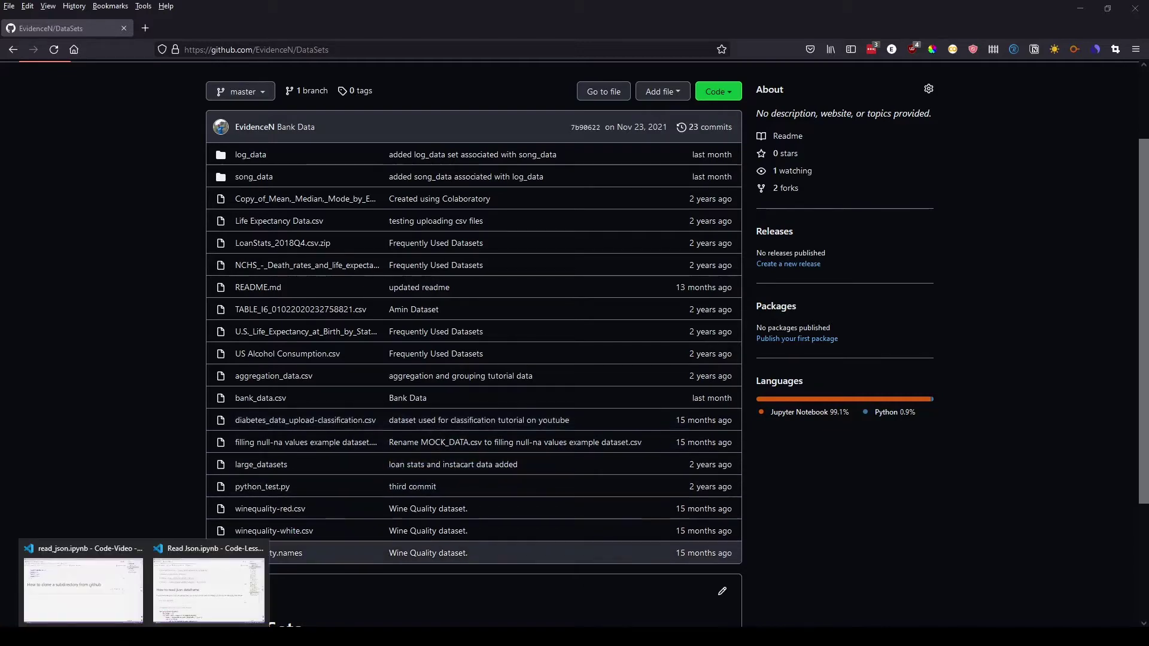
mouse_move(181, 606)
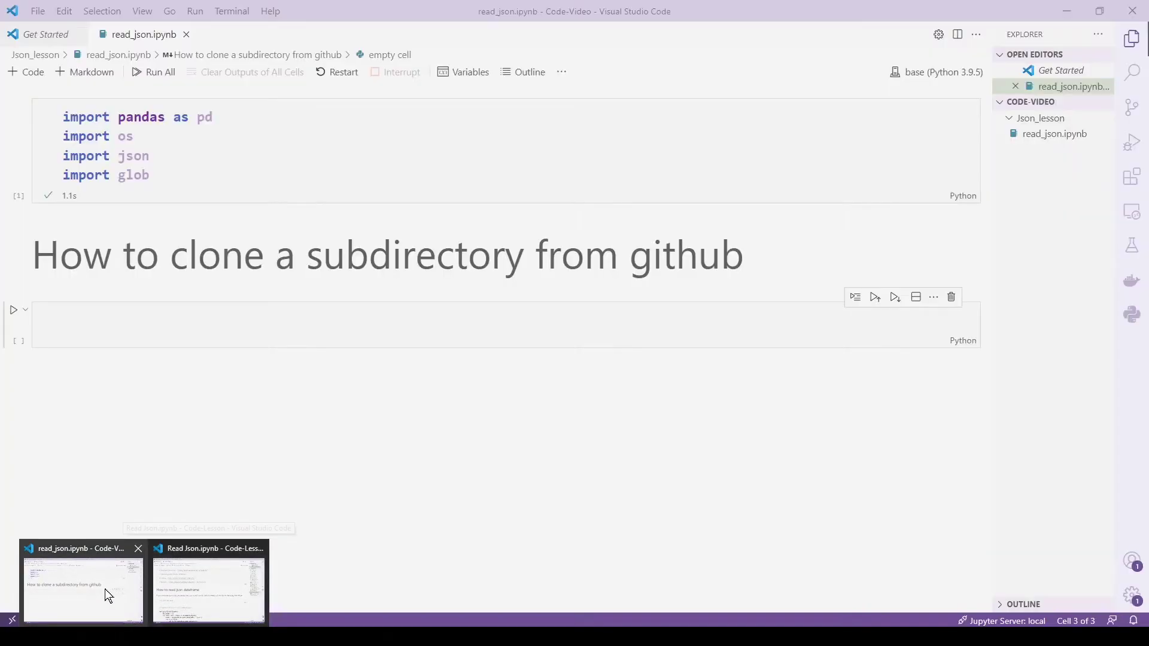
left_click(106, 589)
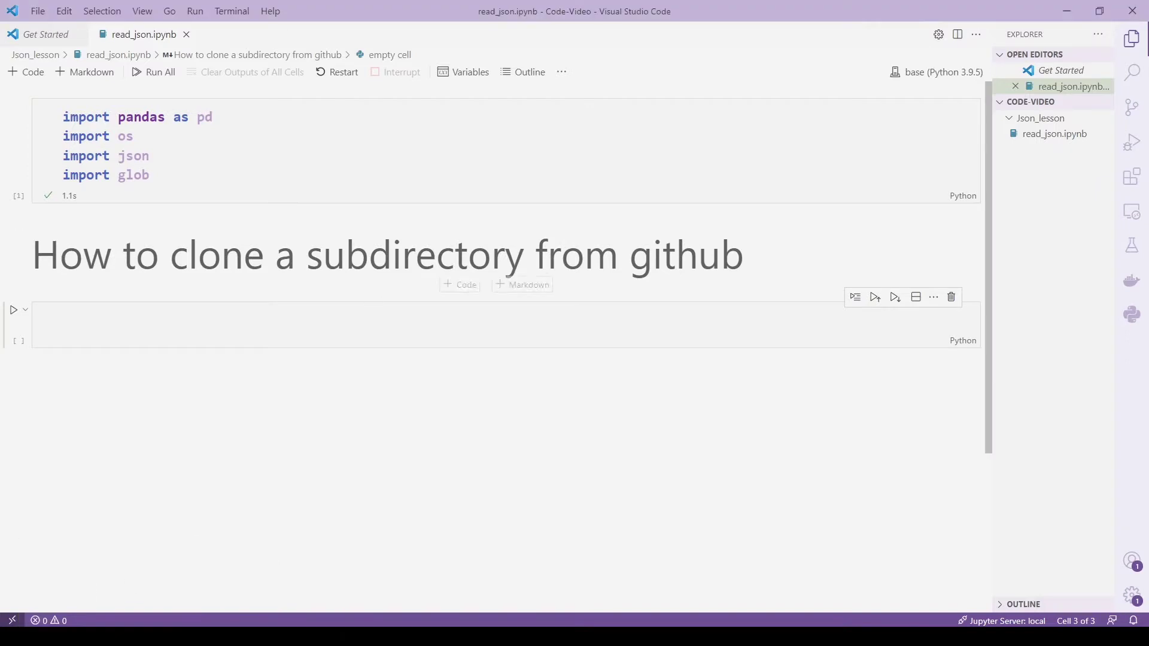
key("Return")
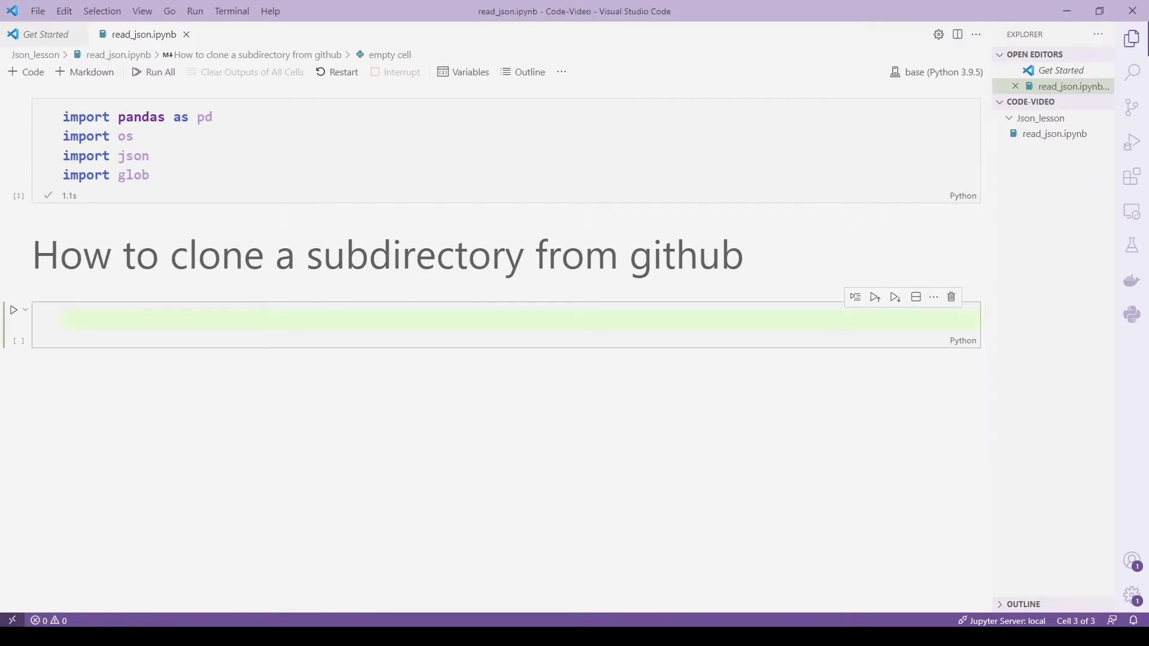
key("alt+Tab")
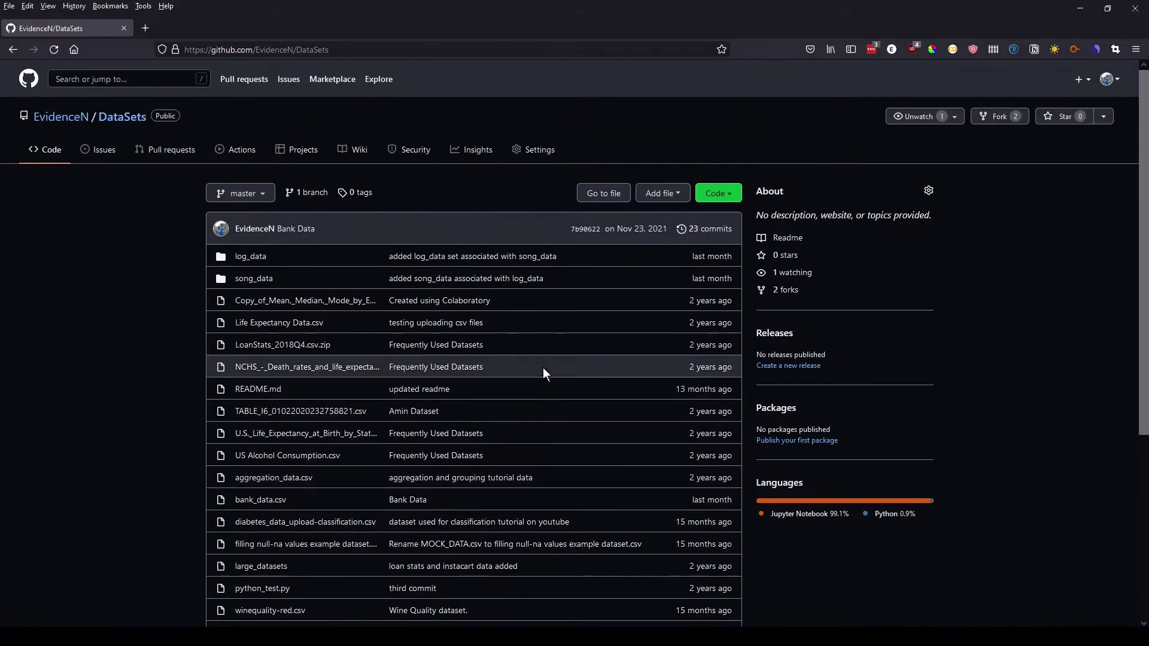
Step: Reload the DataSets repository and inspect the SSH clone address in its Code dropdown
left_click(134, 119)
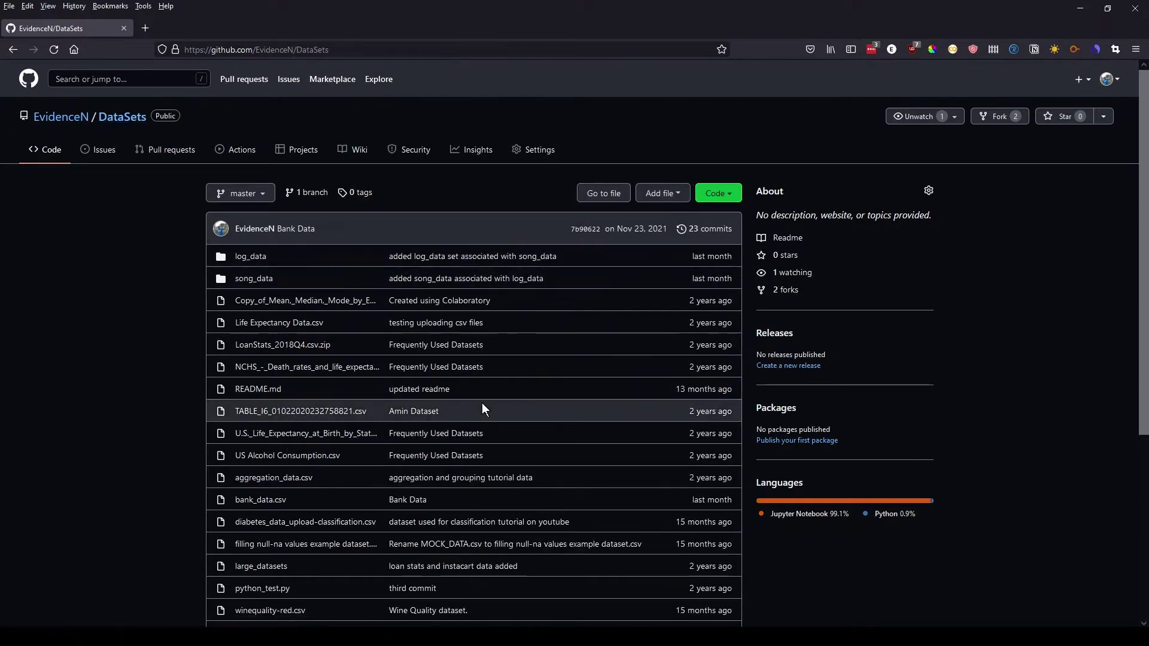
scroll(482, 403, "down", 3)
scroll(481, 403, "up", 3)
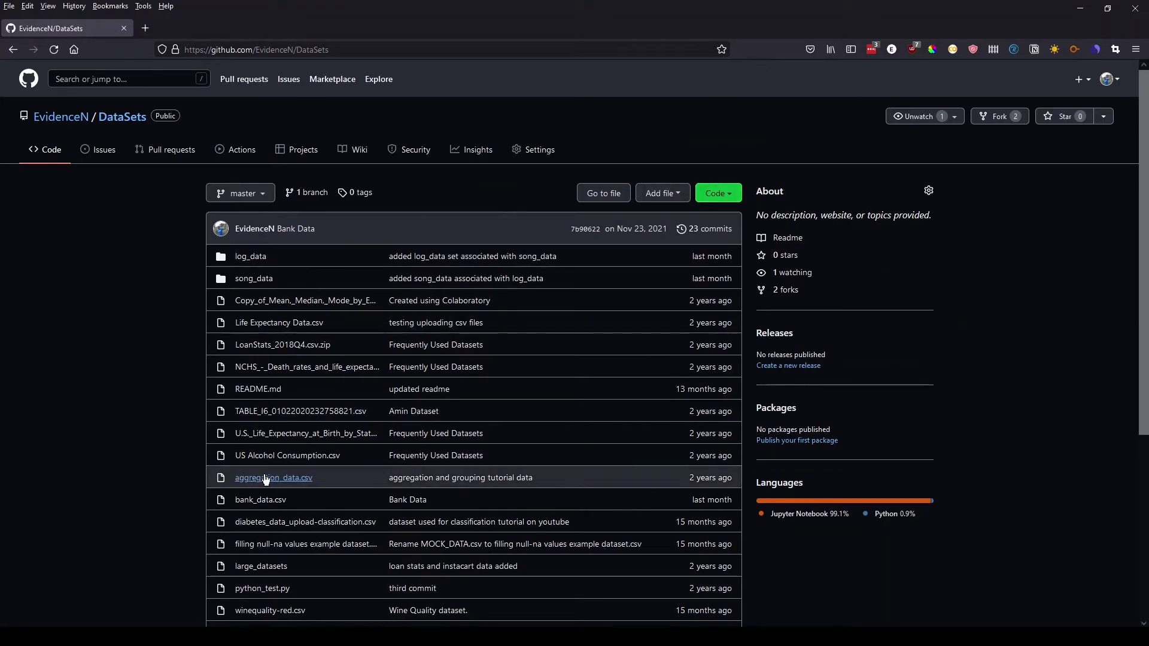
scroll(264, 474, "down", 2)
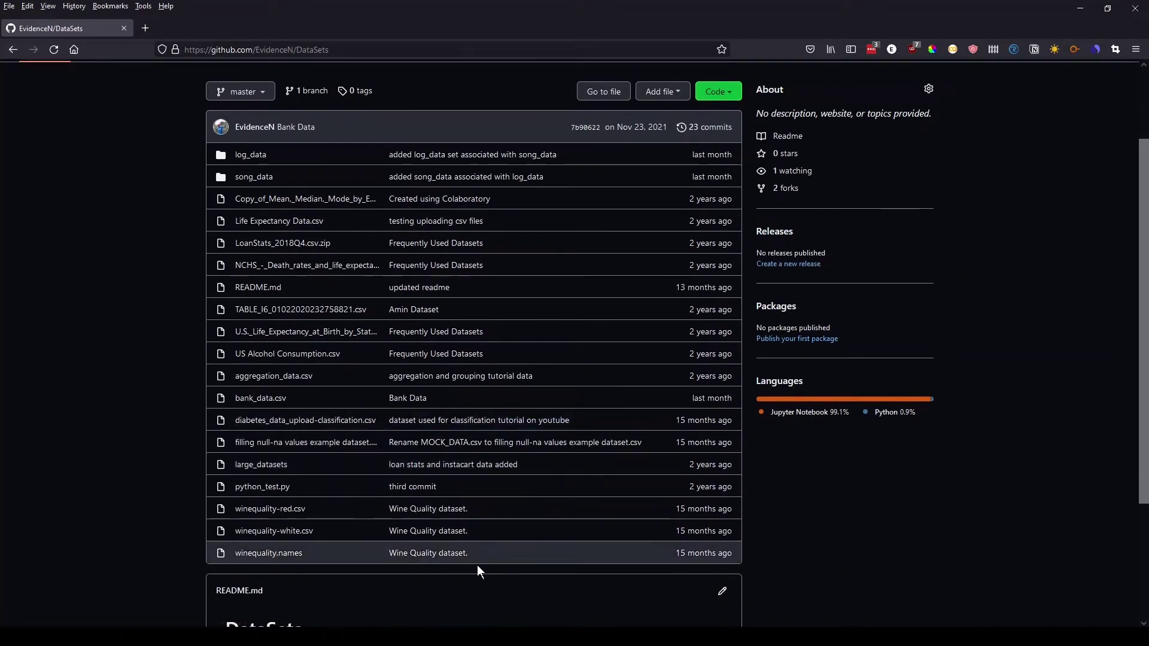
scroll(477, 547, "down", 1)
scroll(483, 541, "up", 3)
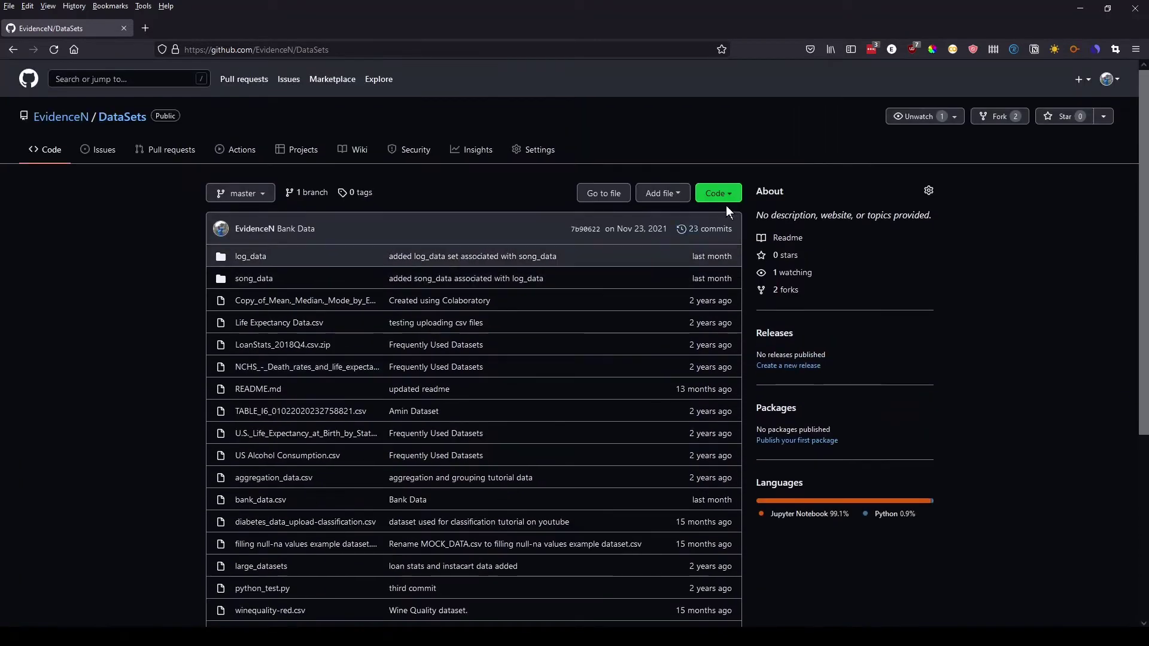
left_click(724, 193)
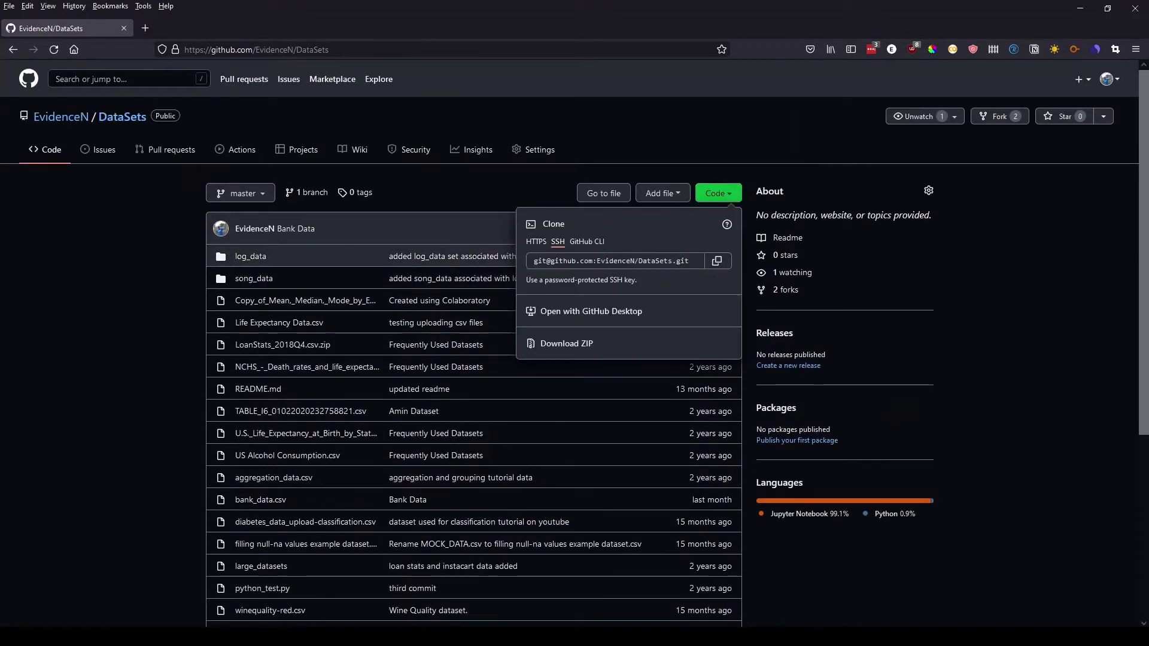
left_click_drag(532, 261, 554, 261)
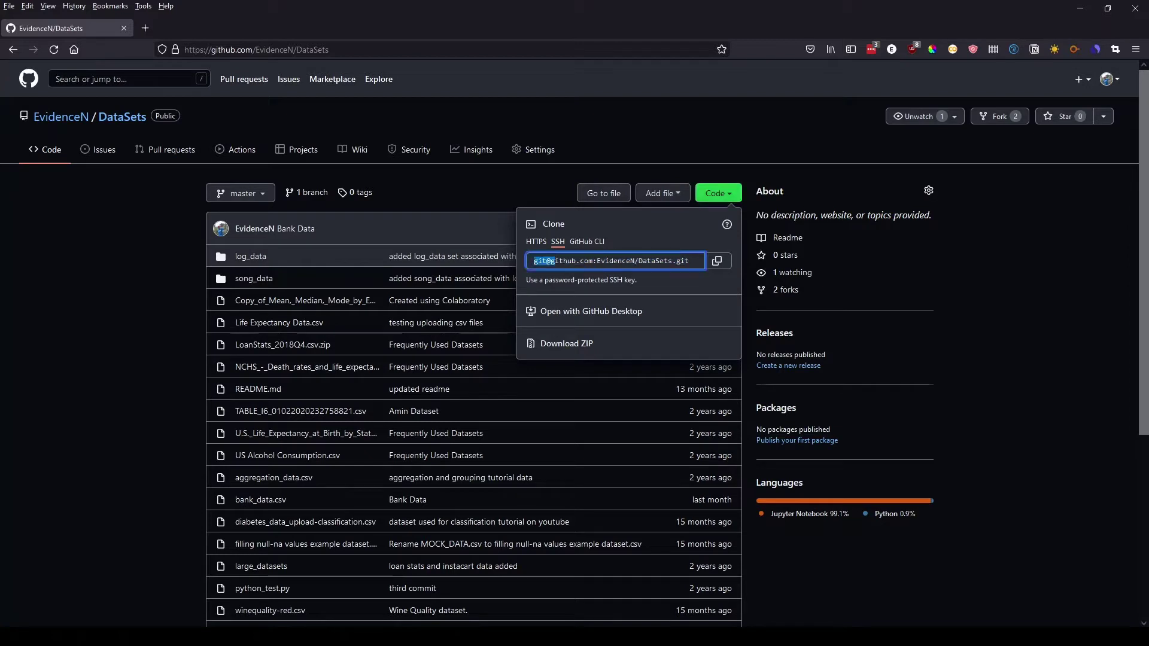
left_click(555, 261)
left_click(70, 282)
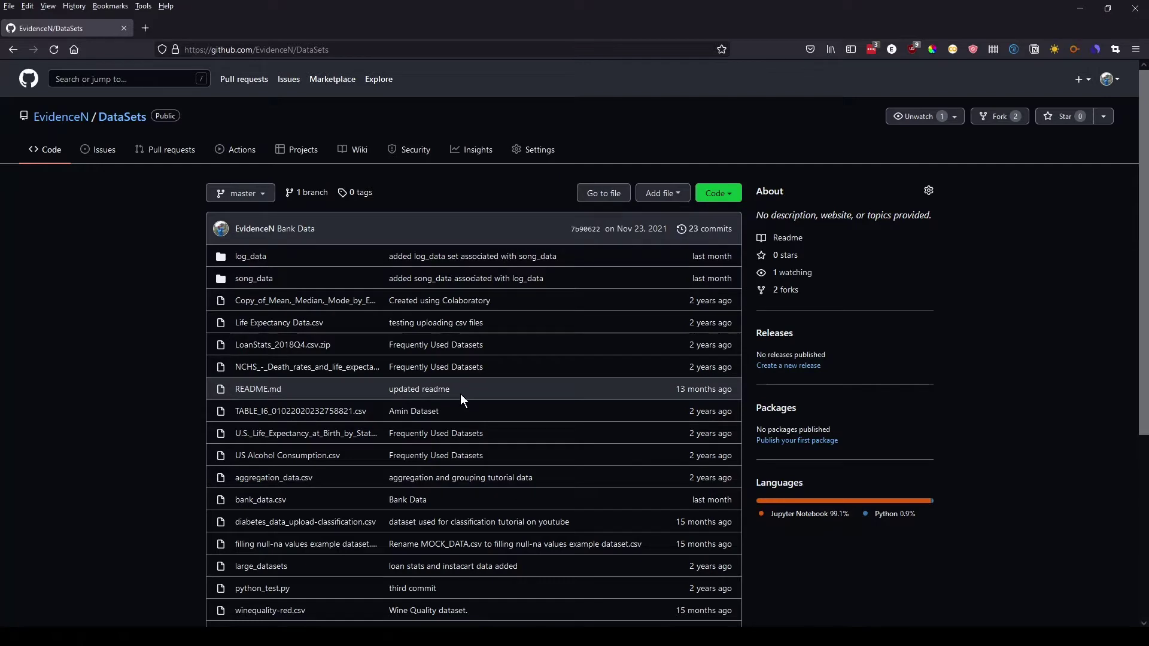
Step: Open the repository's song_data folder
scroll(309, 401, "down", 2)
scroll(309, 405, "up", 1)
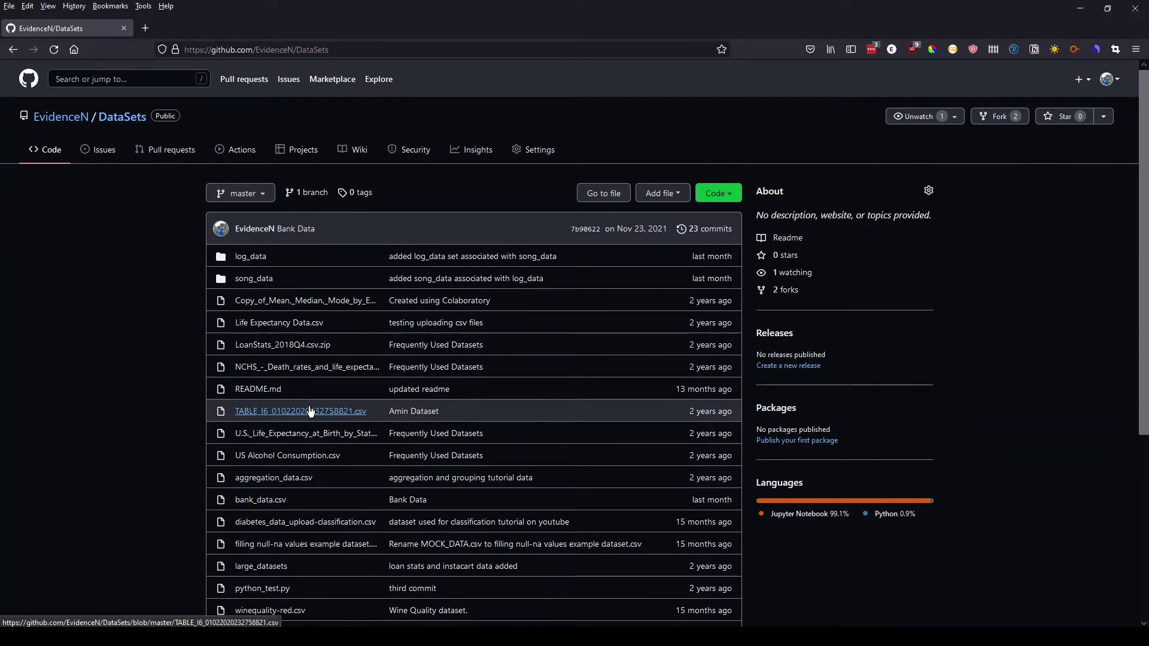
left_click(252, 282)
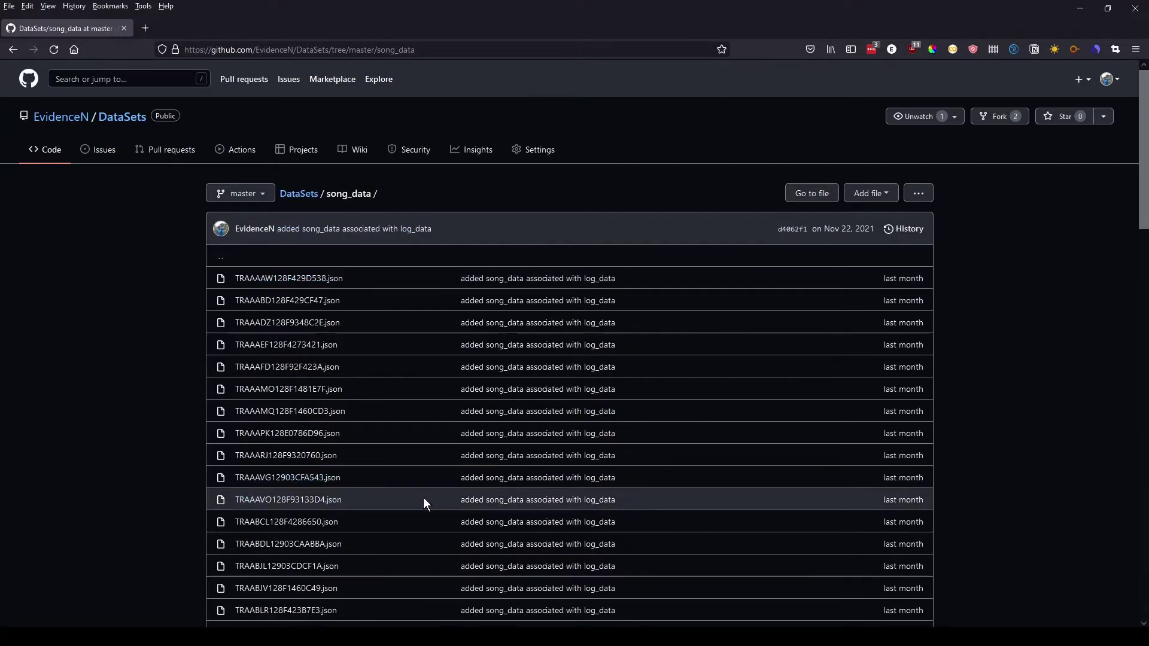
Step: Scroll through the song_data folder's list of JSON track files
scroll(423, 499, "down", 2)
scroll(423, 499, "up", 1)
scroll(423, 498, "down", 5)
scroll(424, 498, "up", 6)
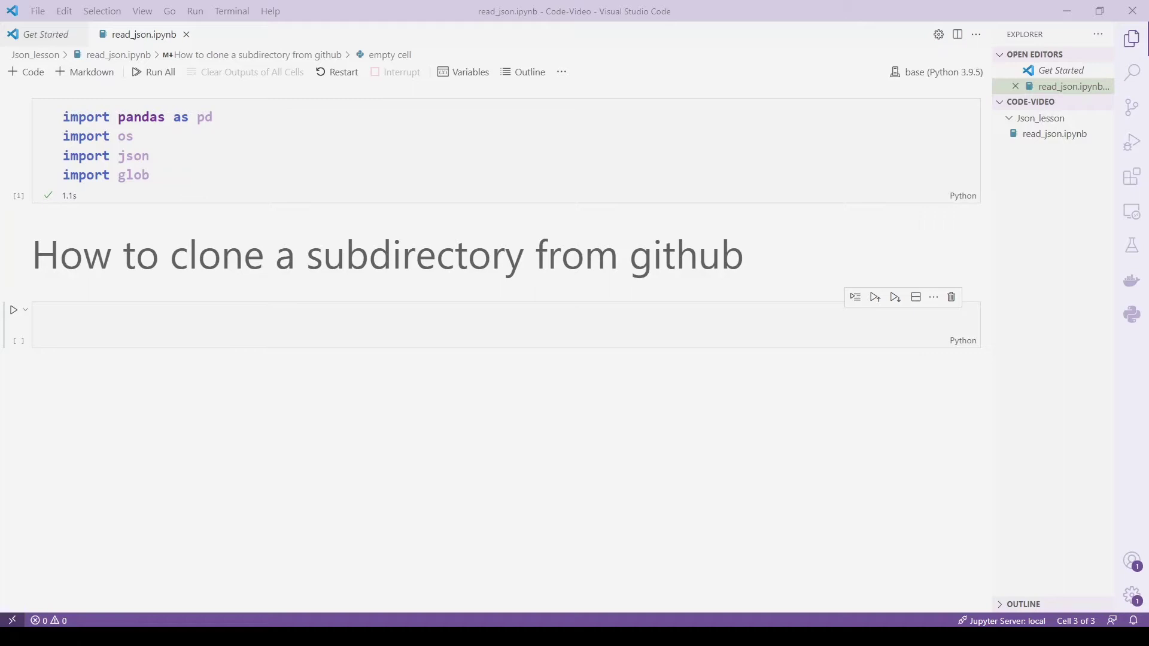
left_click(101, 341)
type("Download Directory - https://download-directory.github.io/")
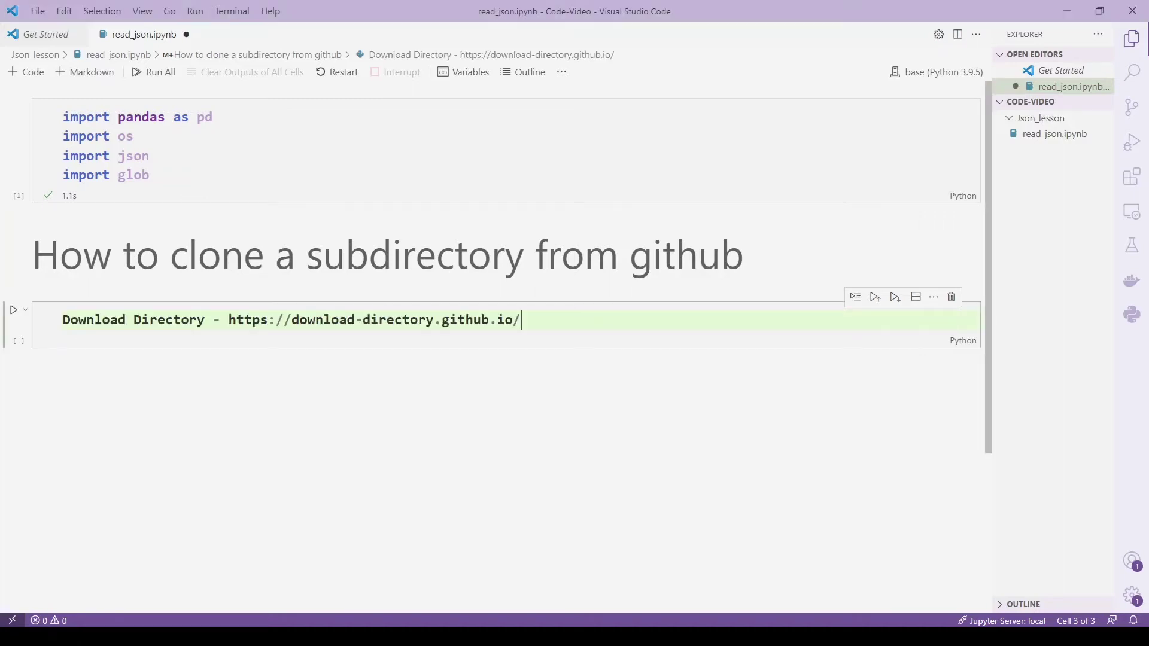
key("ctrl+s")
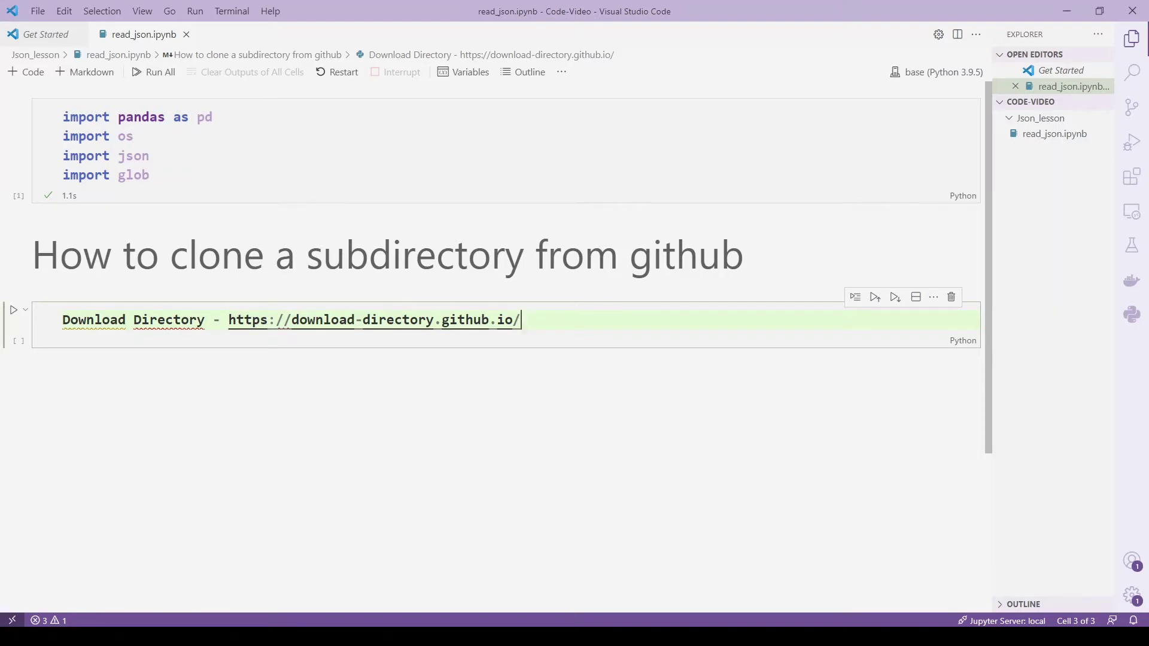
left_click(63, 320)
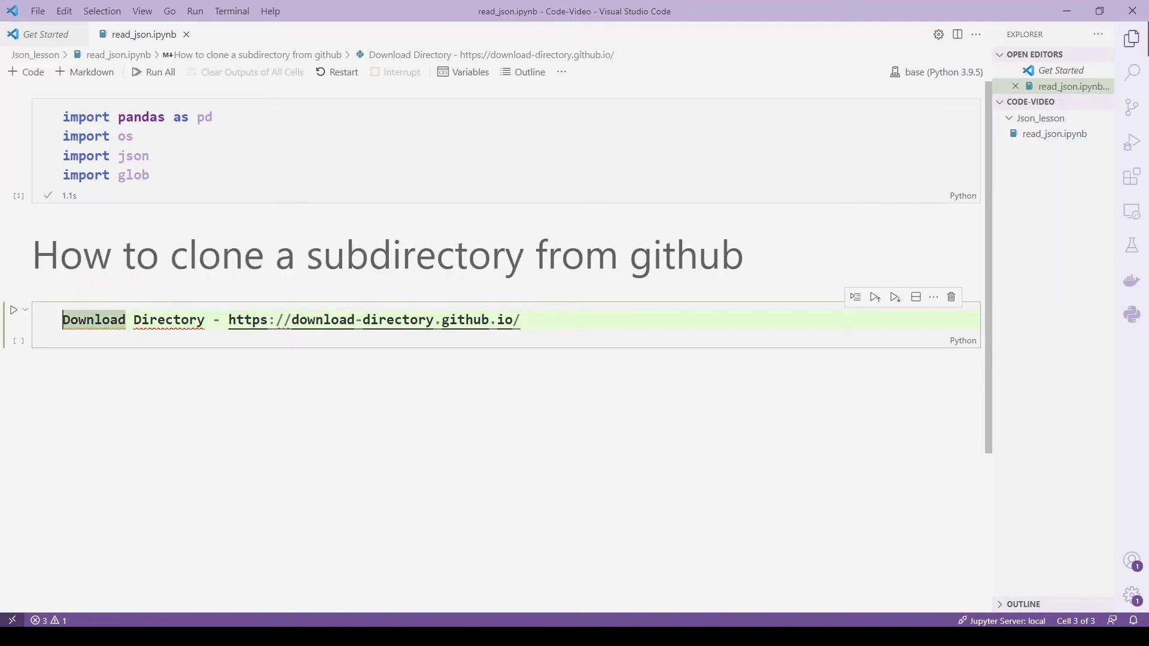
type("#")
key("ctrl+s")
key("End")
key("shift+Left")
key("shift+Left")
key("shift+Left")
key("shift+Left")
key("shift+Left")
key("shift+Left")
key("shift+Left")
key("shift+Left")
key("shift+Left")
key("shift+Left")
key("shift+Left")
key("shift+Left")
key("shift+Left")
key("shift+Left")
key("shift+Left")
key("shift+Left")
key("shift+Left")
key("shift+Left")
key("shift+Left")
key("shift+Left")
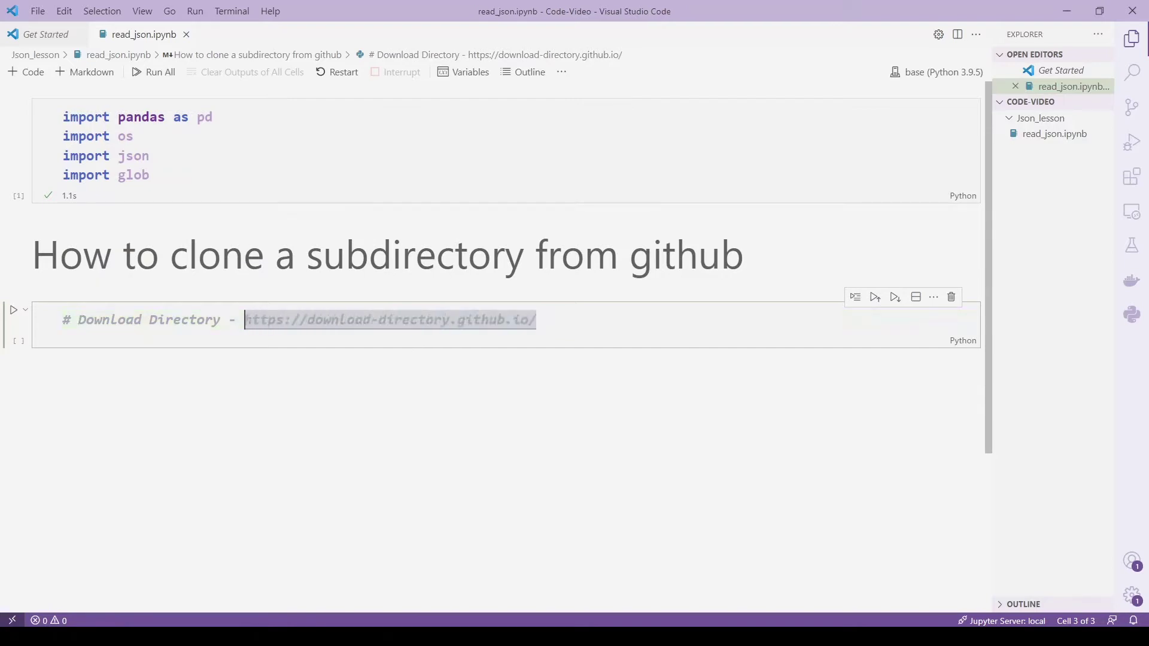
left_click(205, 320)
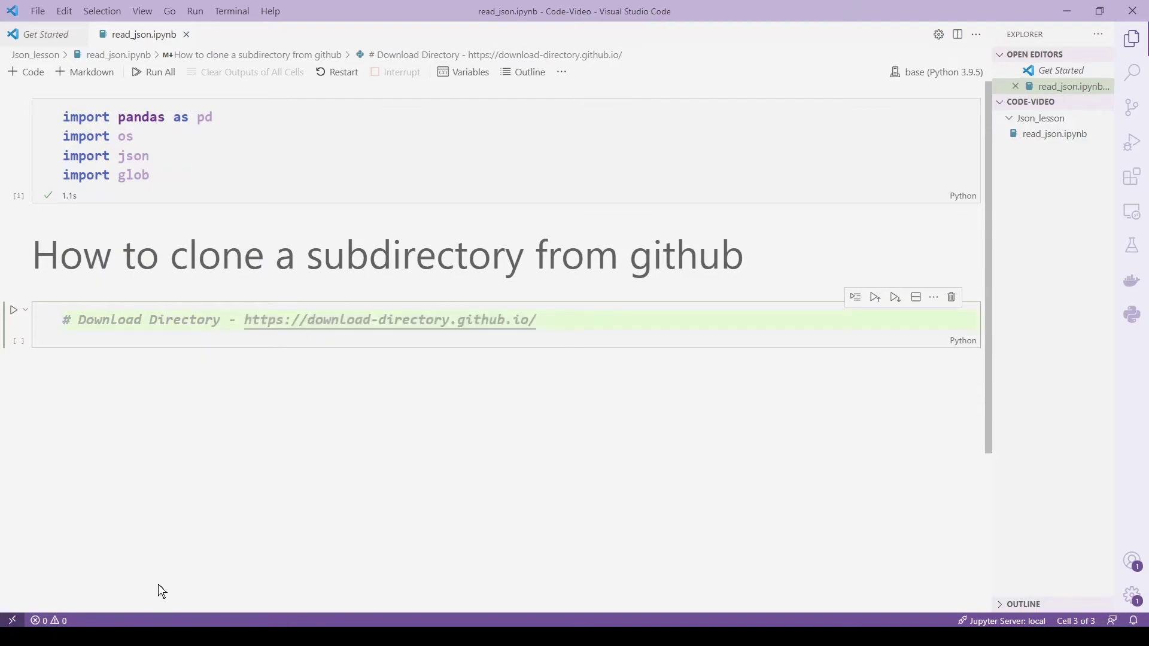
key("alt+Tab")
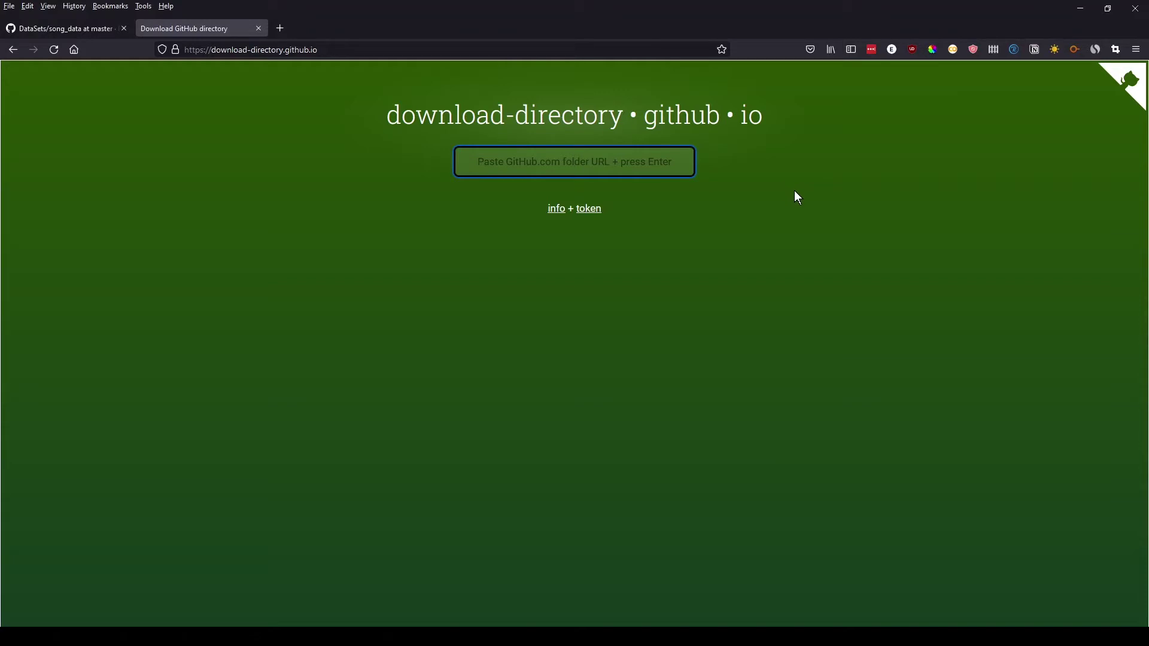
Step: Copy the song_data folder's GitHub address and submit it on download-directory.github.io
left_click(66, 30)
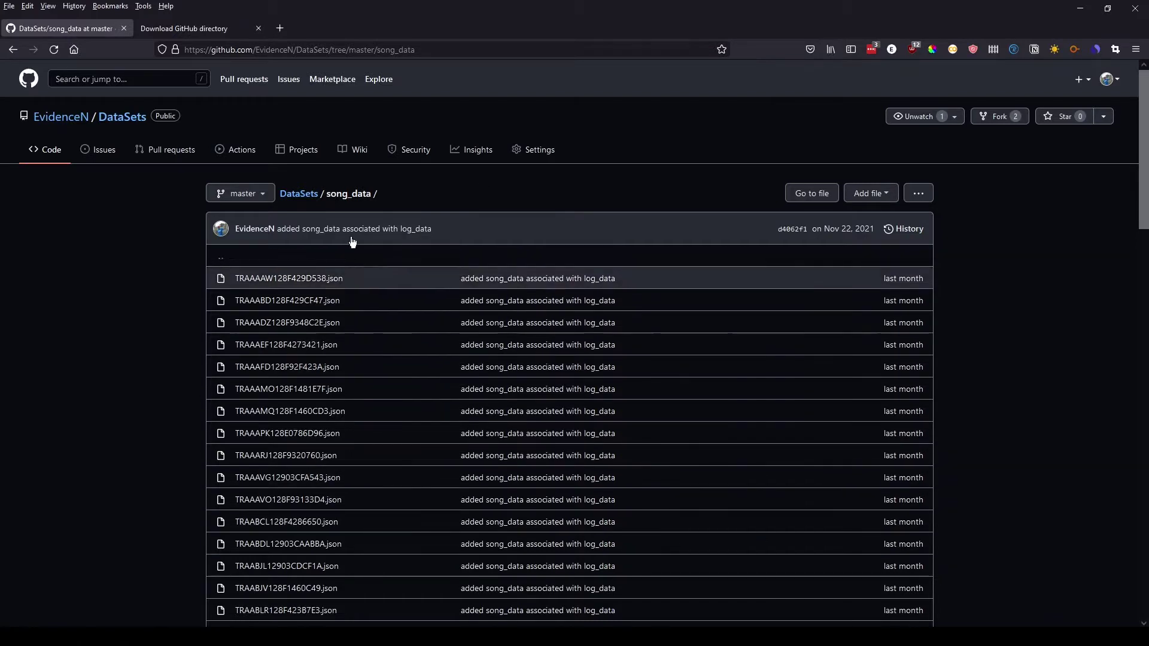
left_click_drag(392, 199, 326, 194)
left_click(434, 206)
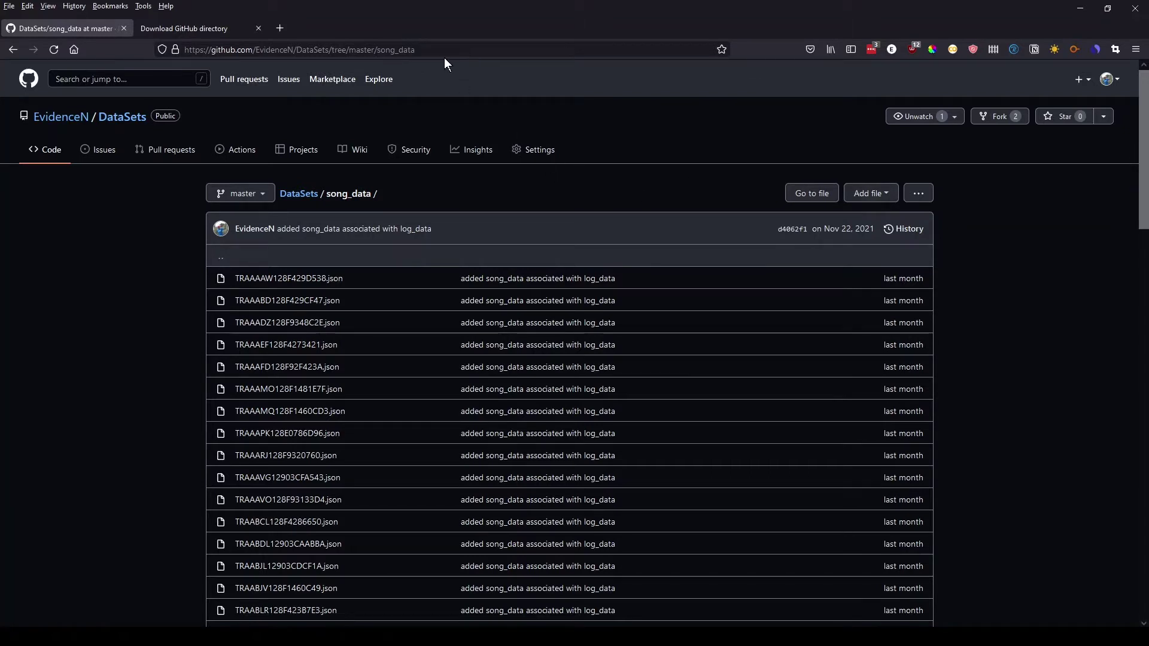
left_click(204, 28)
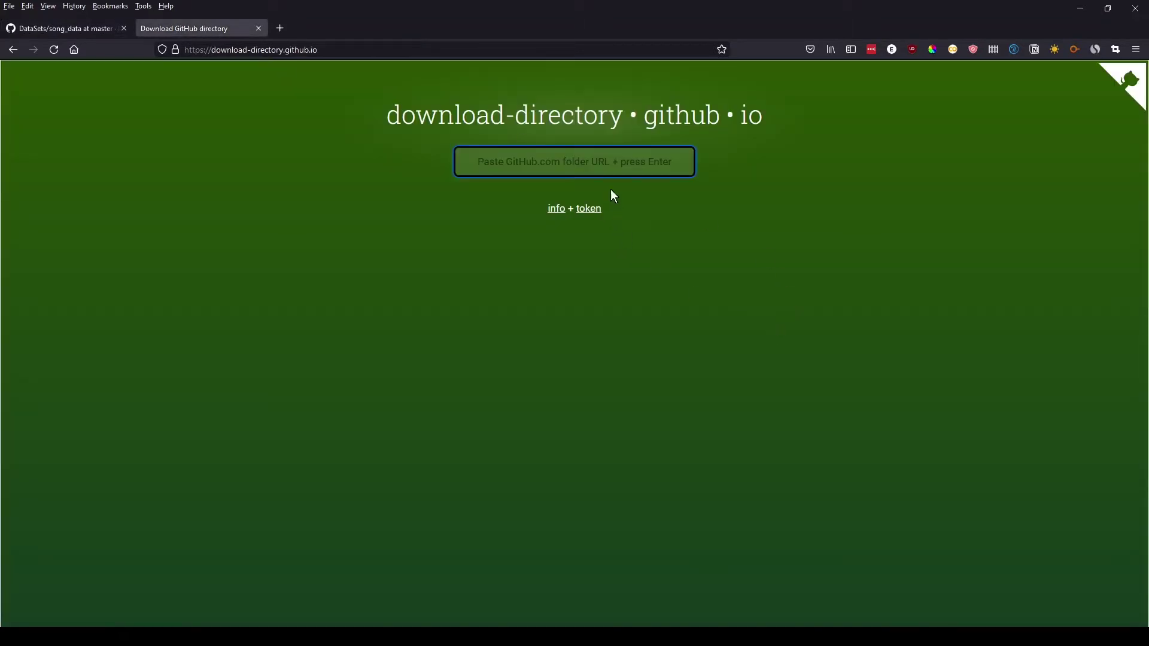
left_click(607, 167)
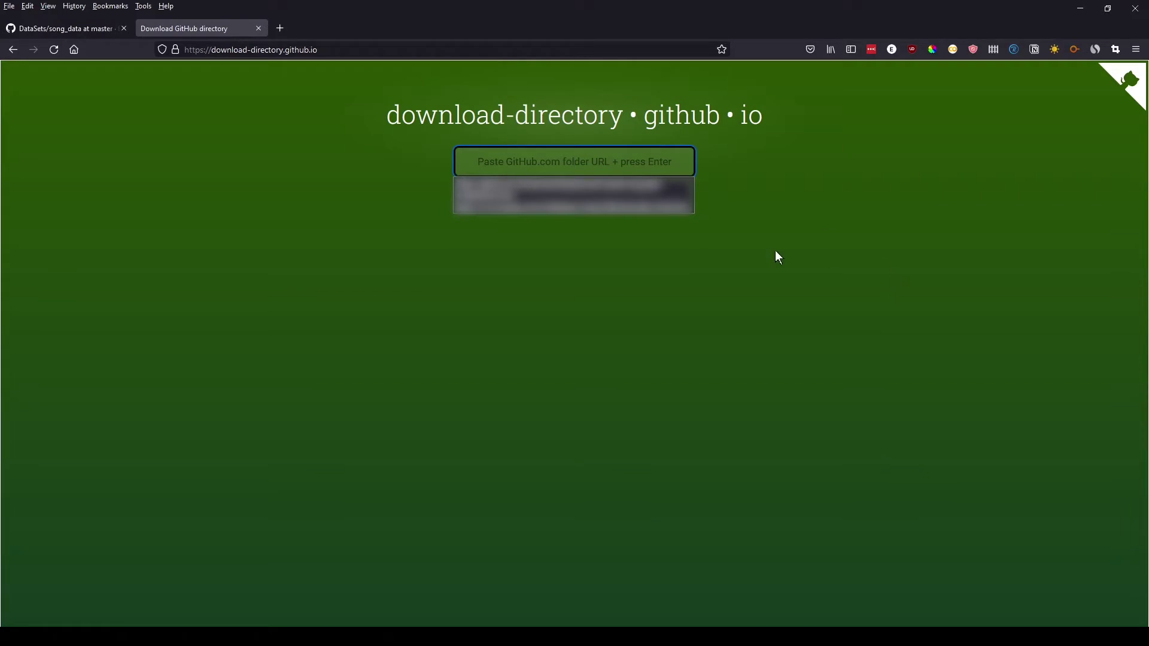
key("ctrl+v")
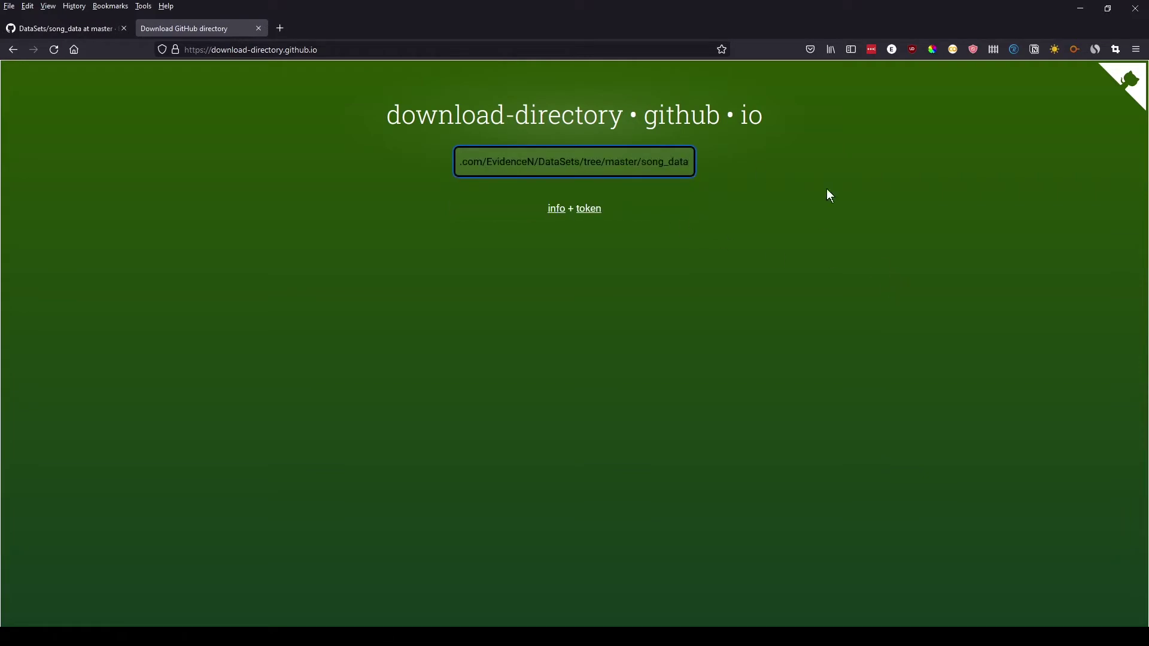
key("Return")
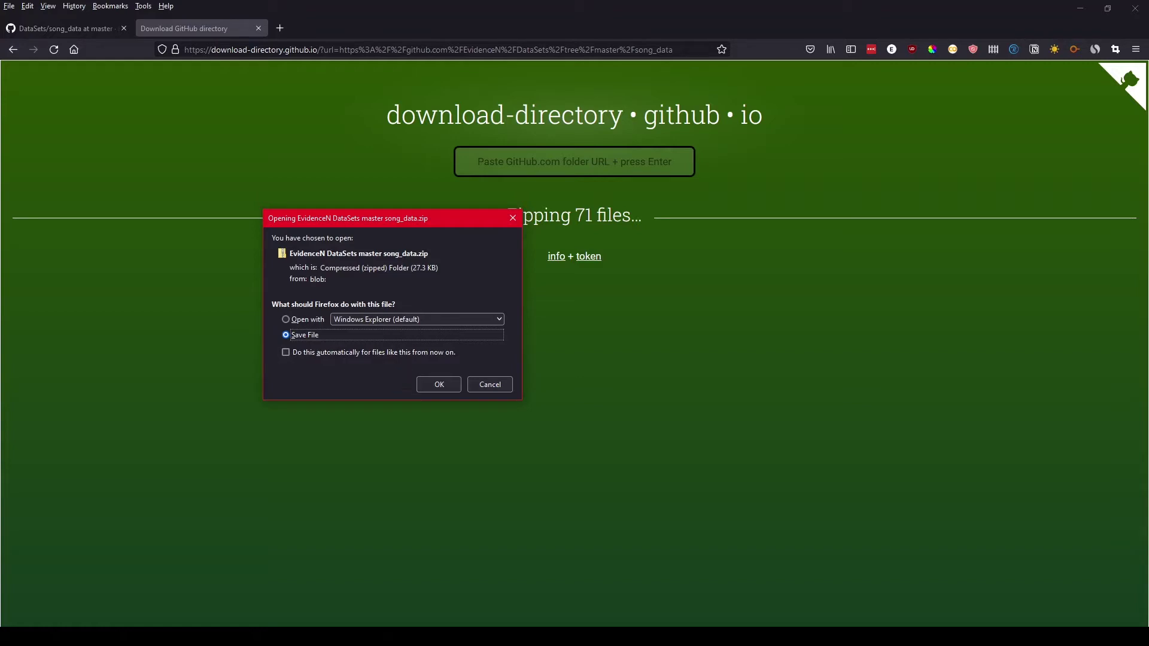
Step: Save the 27.3 KB song_data.zip from Firefox's download dialog
key("Return")
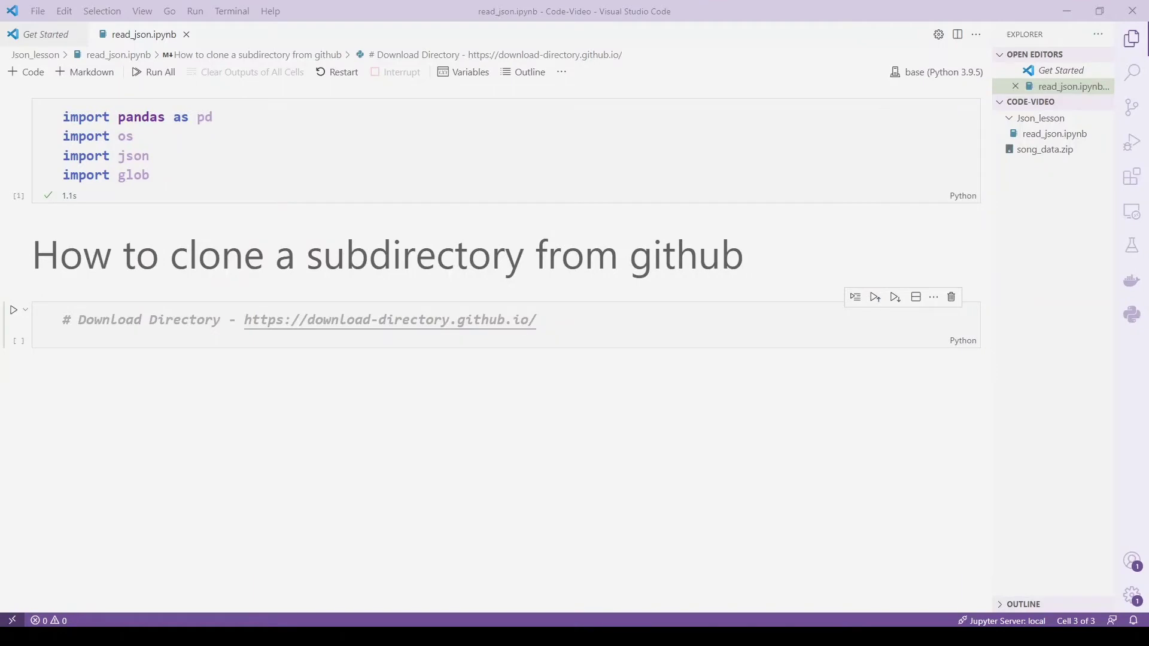
Step: Add '# Refined github chrome extension' on a new line below the download link and save the notebook
left_click(536, 319)
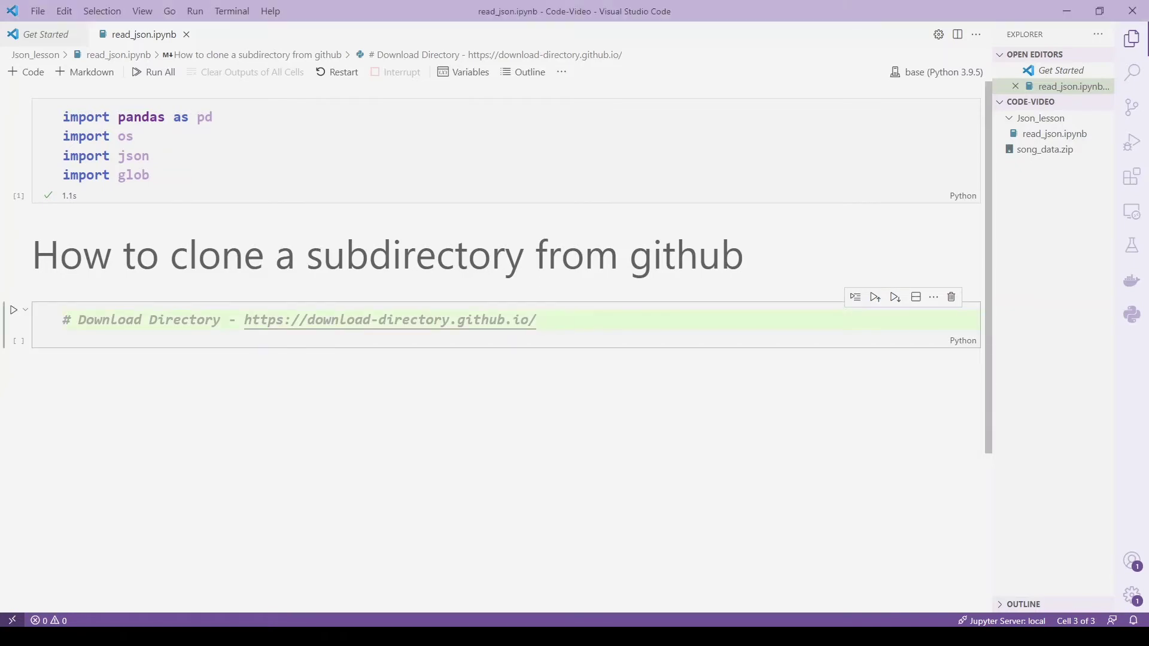
key("Return")
key("Return")
type("# Refined github chrome extension")
key("ctrl+s")
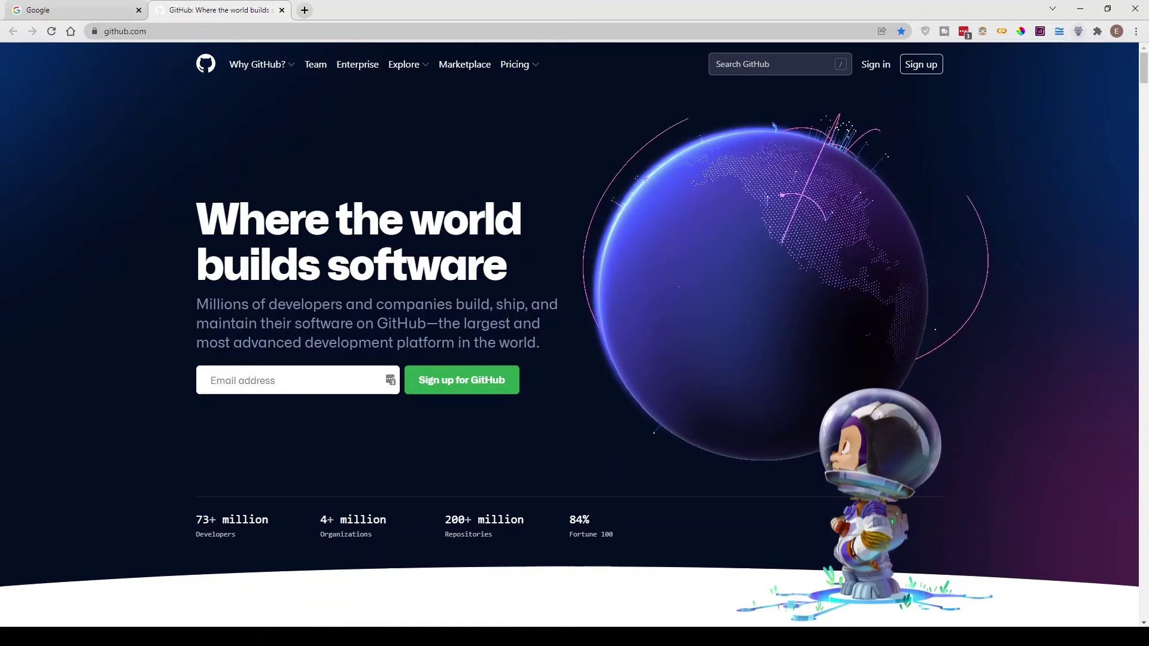
Step: Search the Chrome Web Store for 'refined' and open the Refined GitHub extension page
left_click(1078, 31)
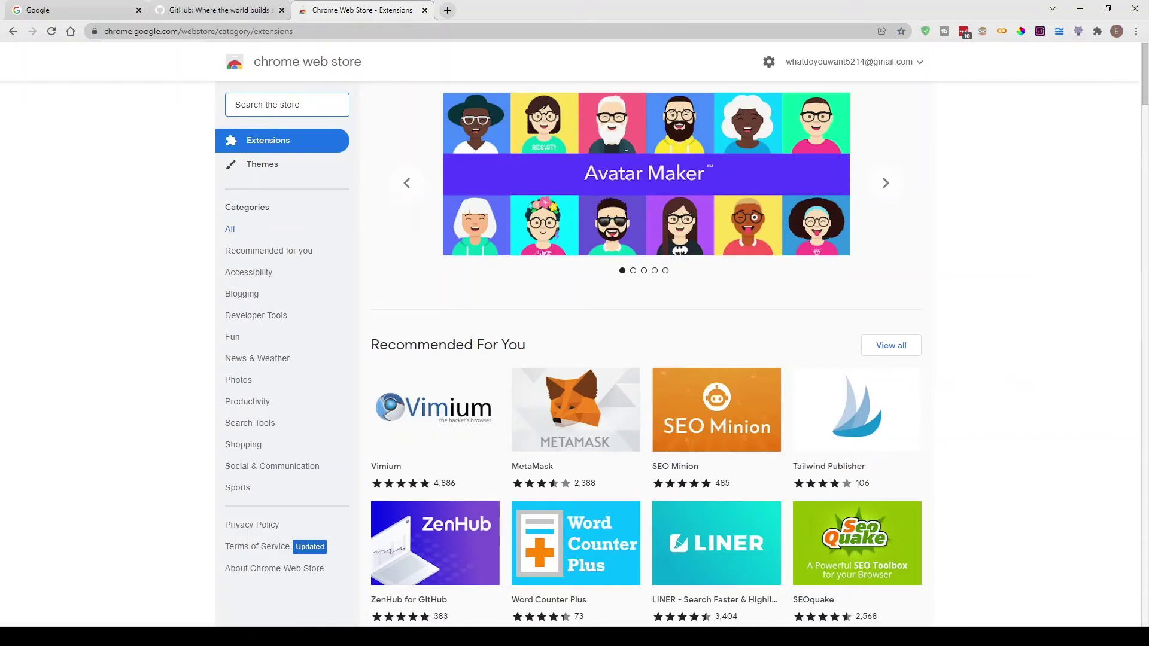
type("refined")
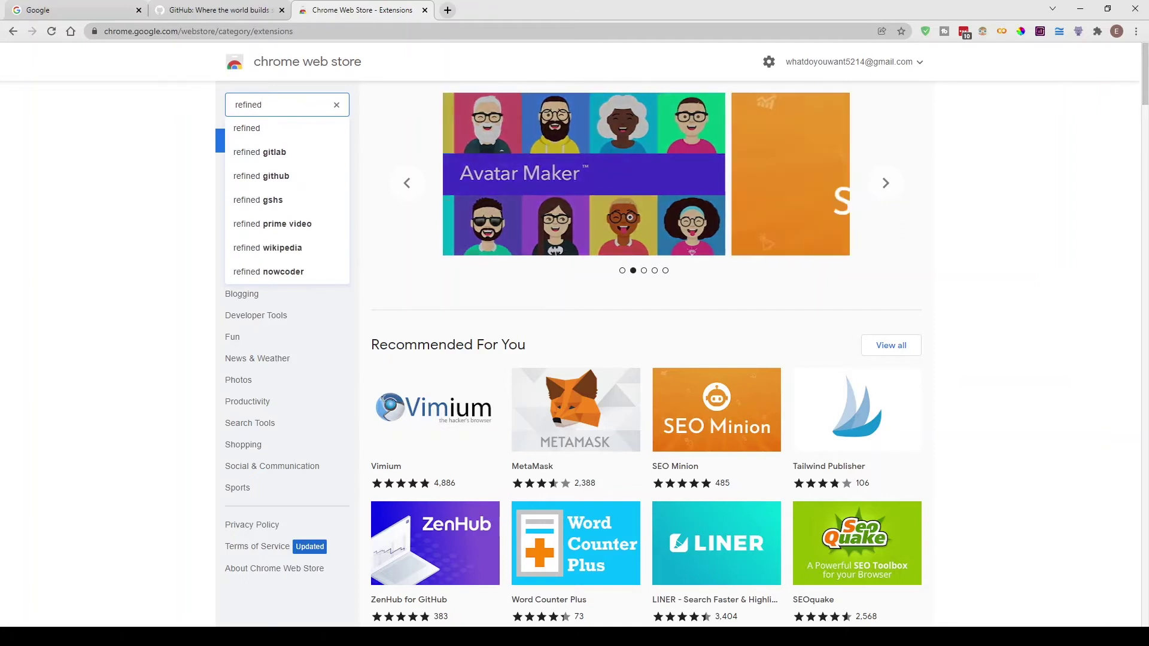
left_click(278, 178)
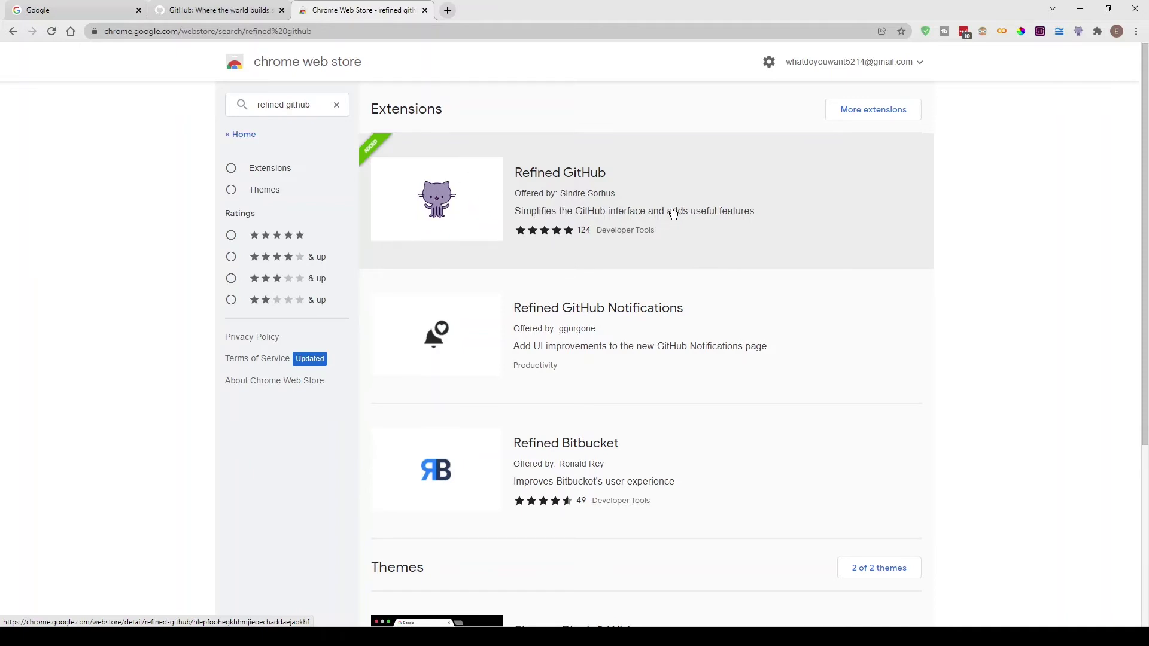
left_click(609, 196)
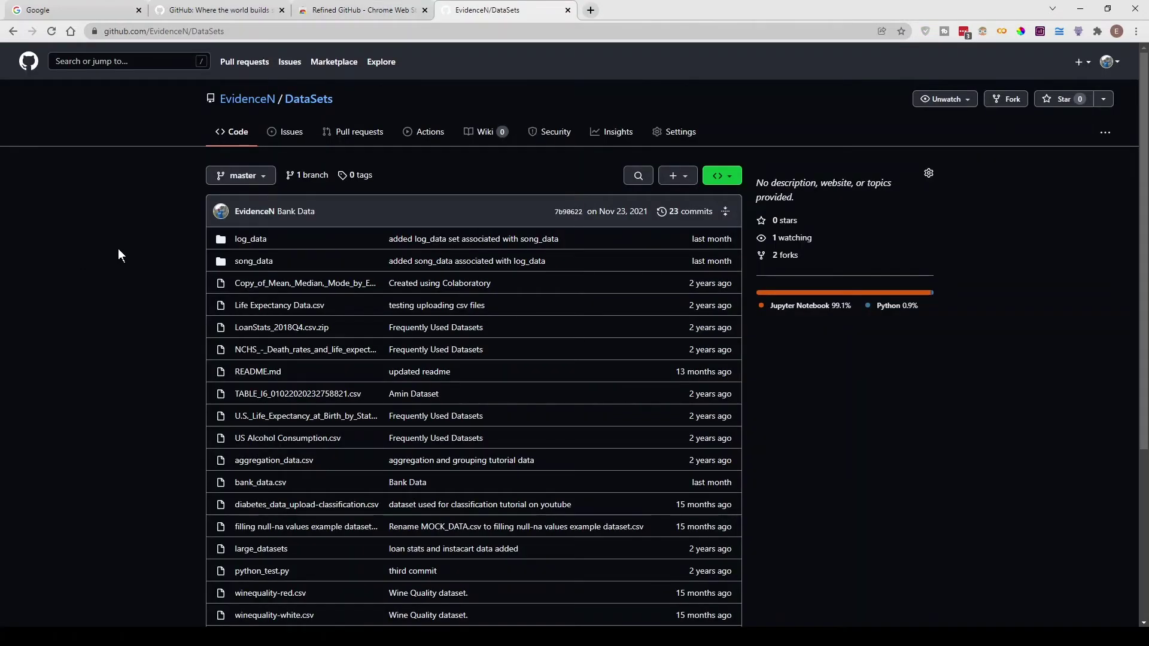
Step: Open song_data in Chrome and confirm its '...' folder menu offers Download directory
left_click(245, 262)
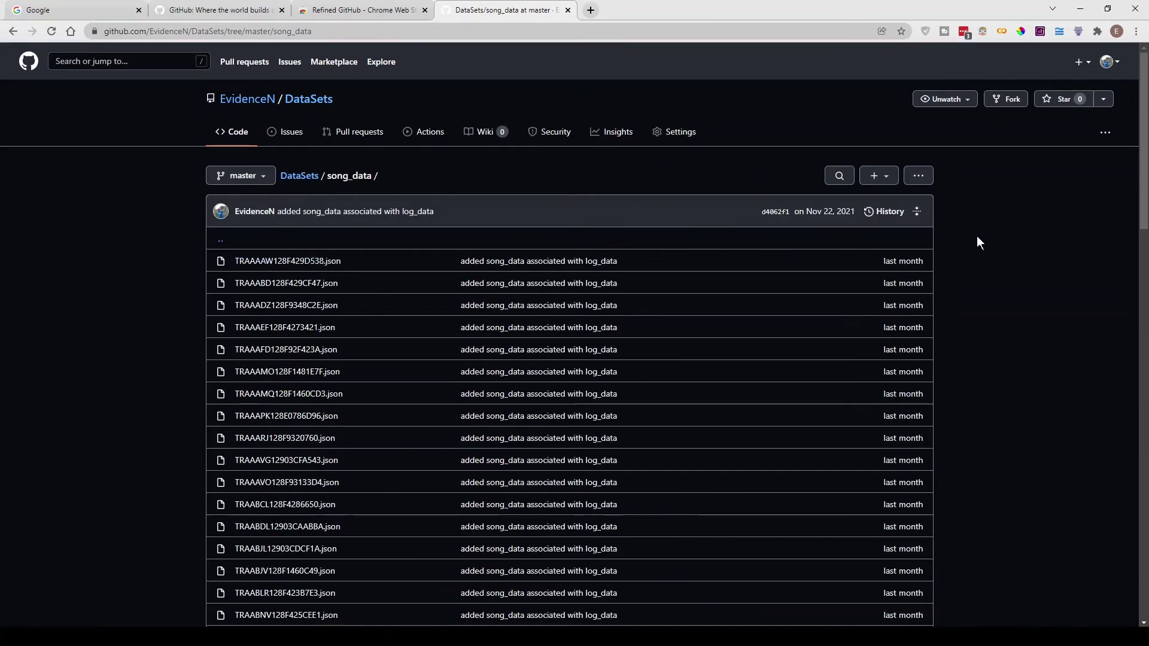
left_click(920, 175)
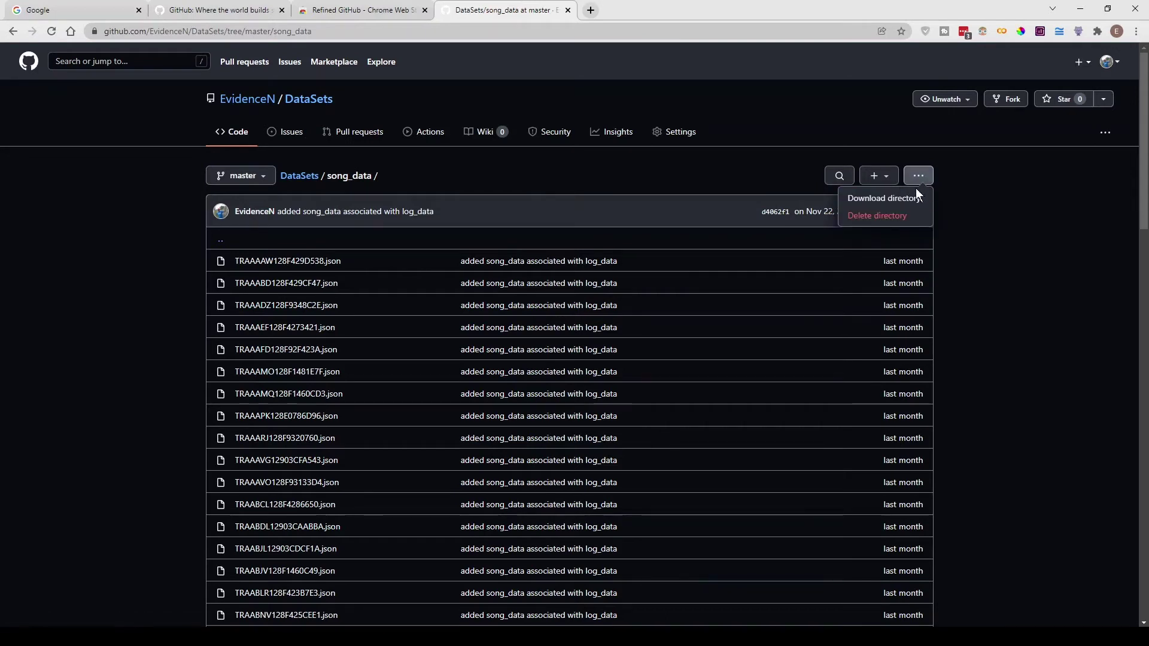
left_click(978, 191)
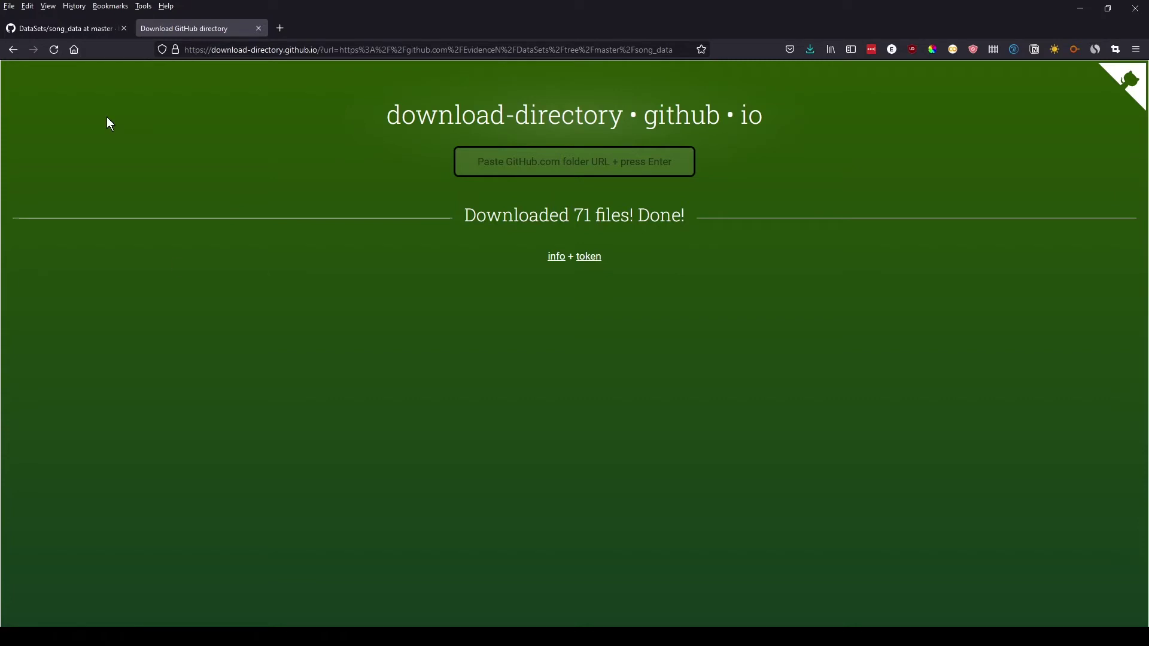
left_click(77, 25)
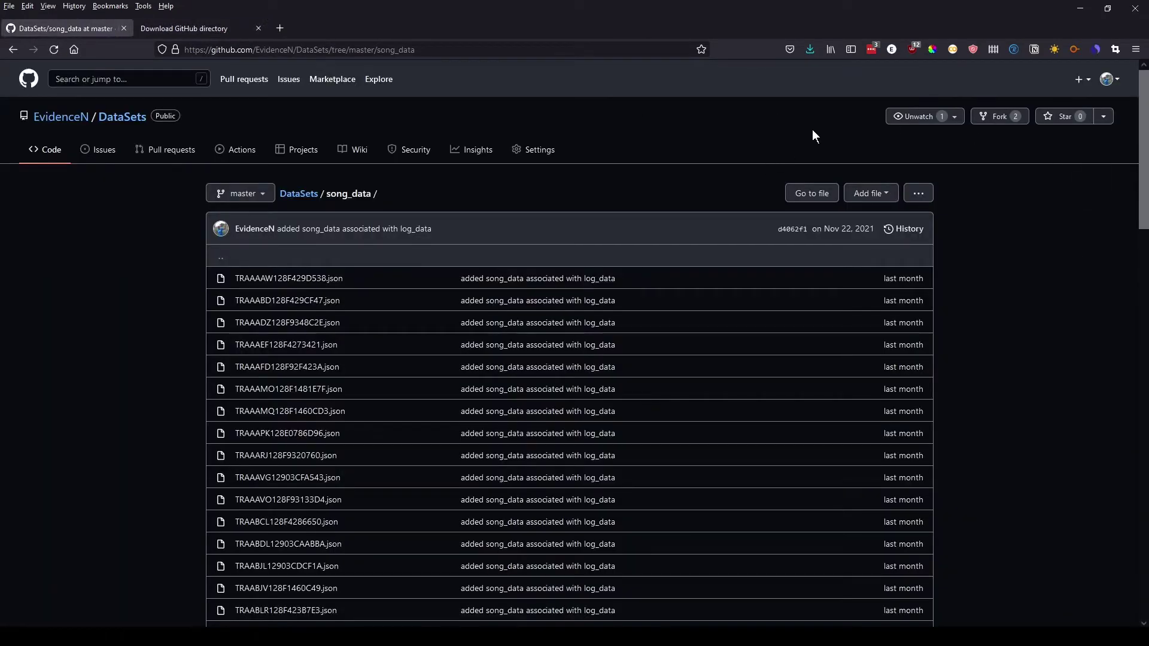
Step: Compare folder menus: Firefox's song_data '...' shows only Delete directory, Chrome's offers Download directory
left_click(918, 200)
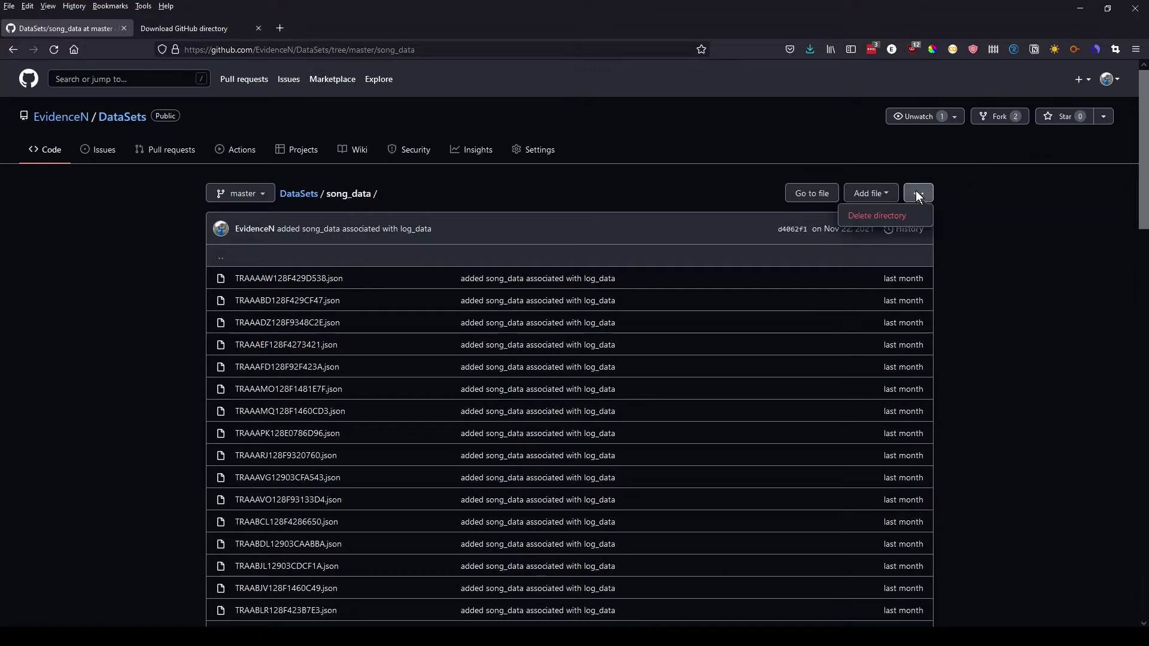
left_click(919, 194)
left_click(922, 193)
left_click(919, 199)
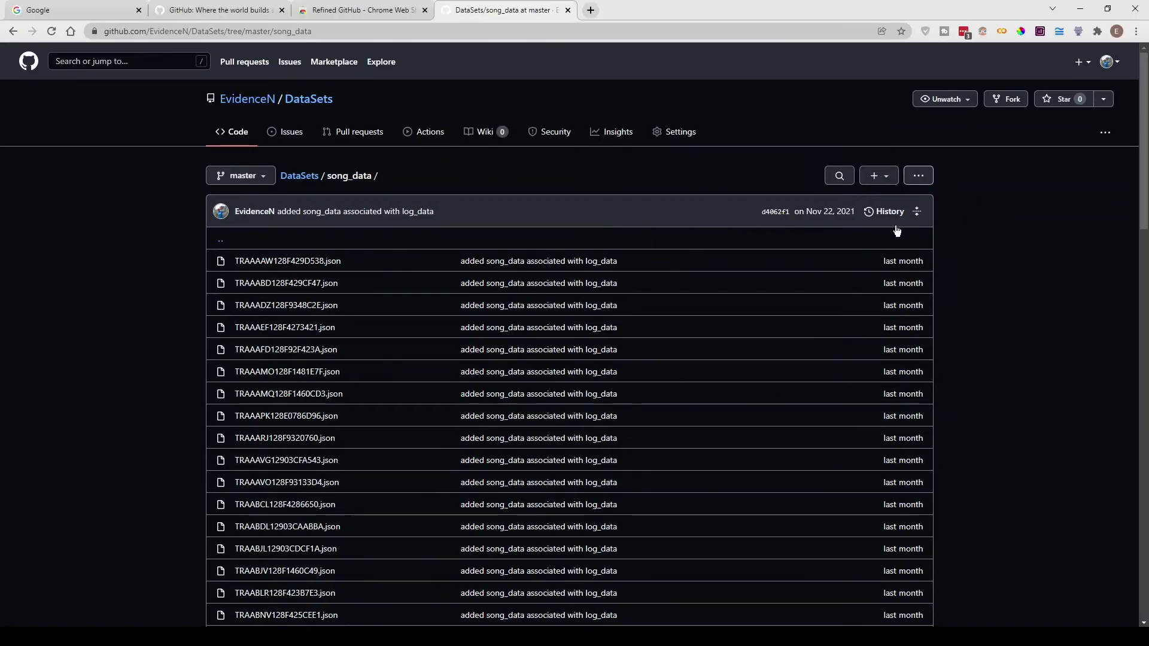
left_click(914, 177)
left_click(996, 202)
key("alt+Tab")
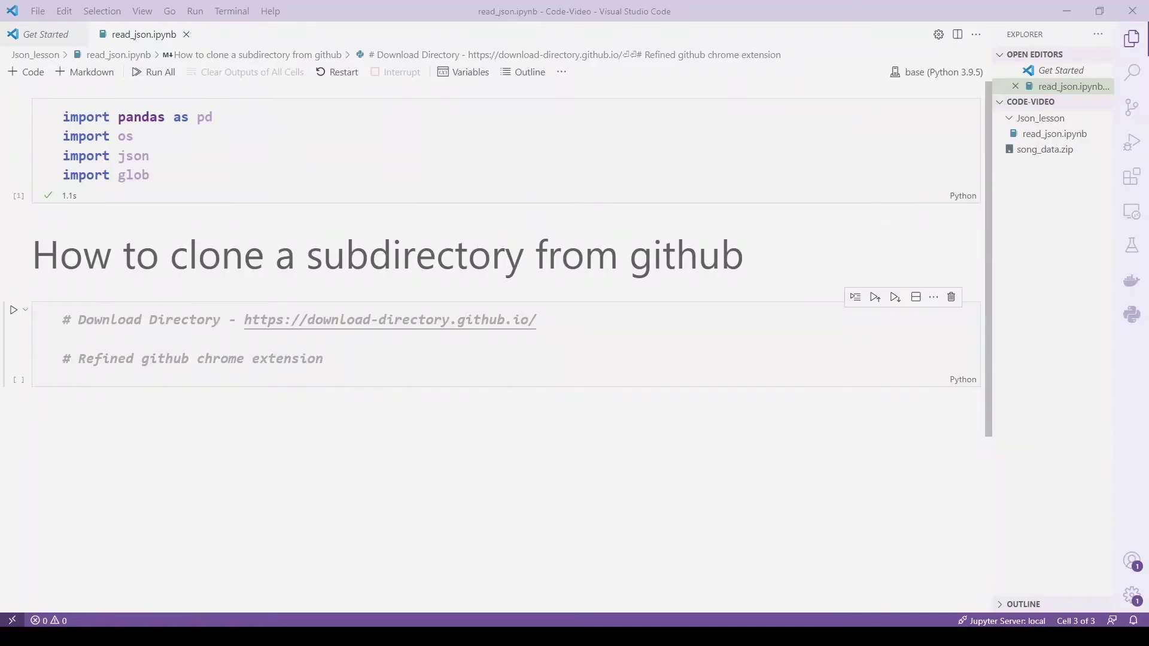
left_click(324, 359)
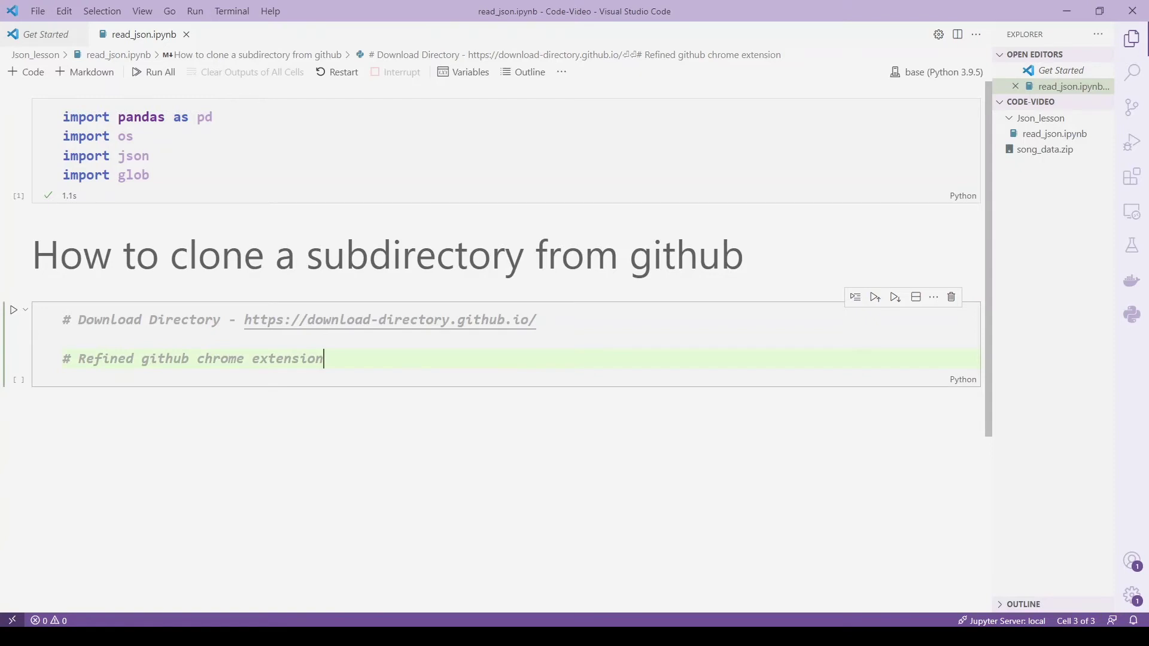
key("Return")
key("Return")
type("# Gitzip - http://kinolien.github.io/gitzip/")
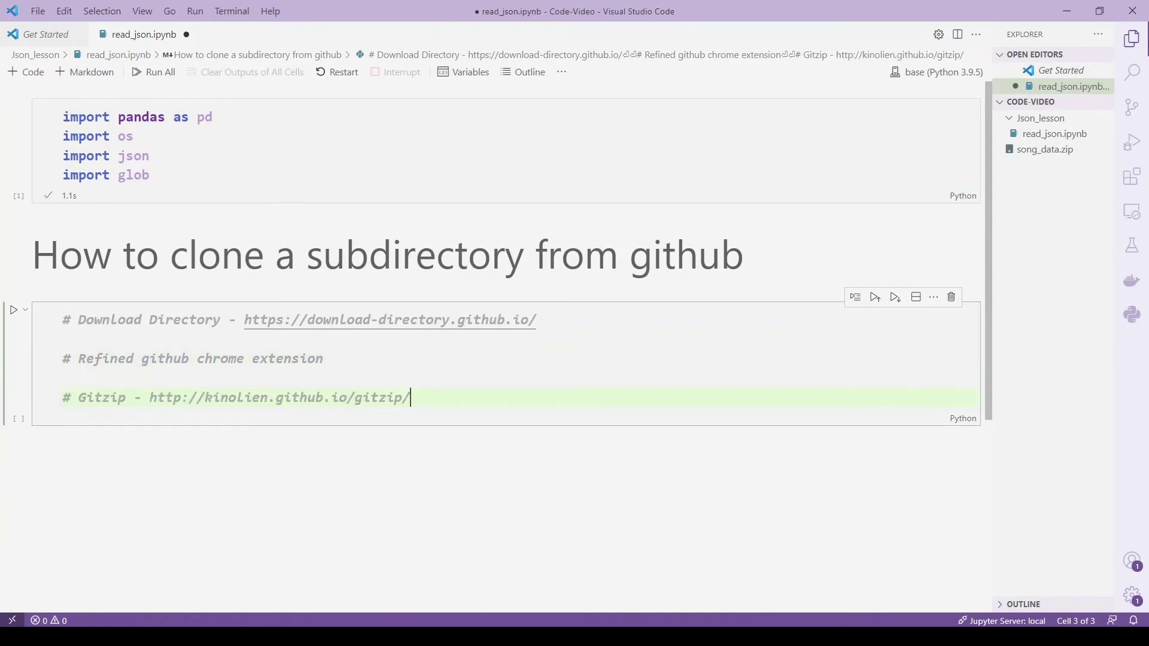
key("Up")
key("ctrl+s")
left_click(150, 398)
left_click_drag(150, 397, 411, 398)
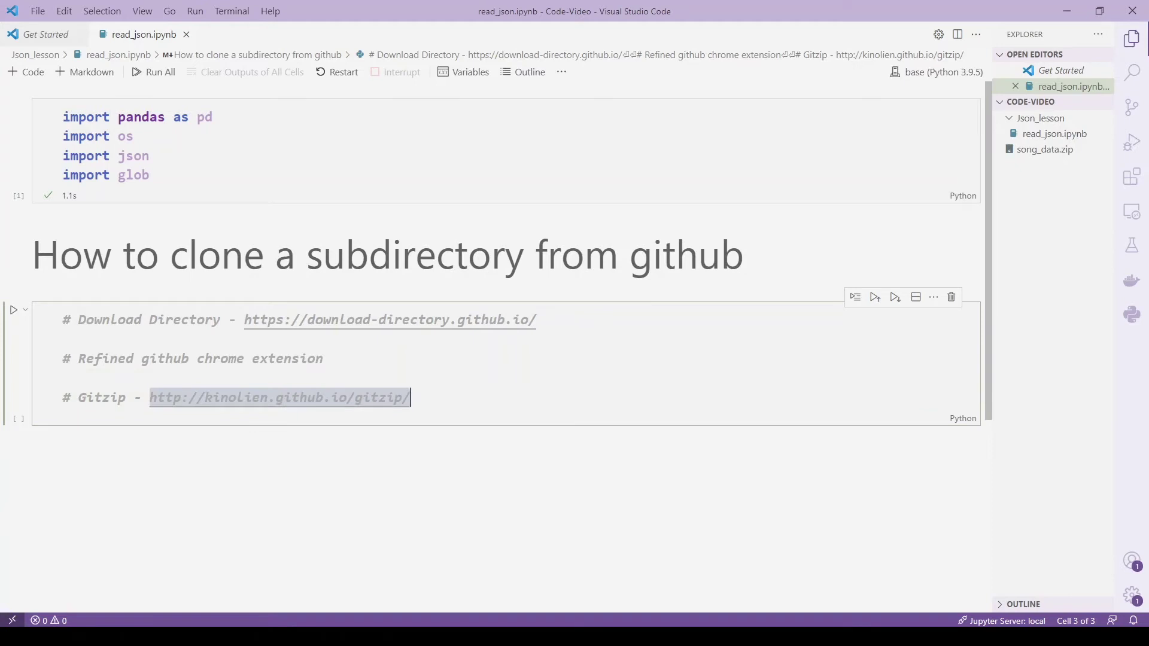
left_click(323, 359)
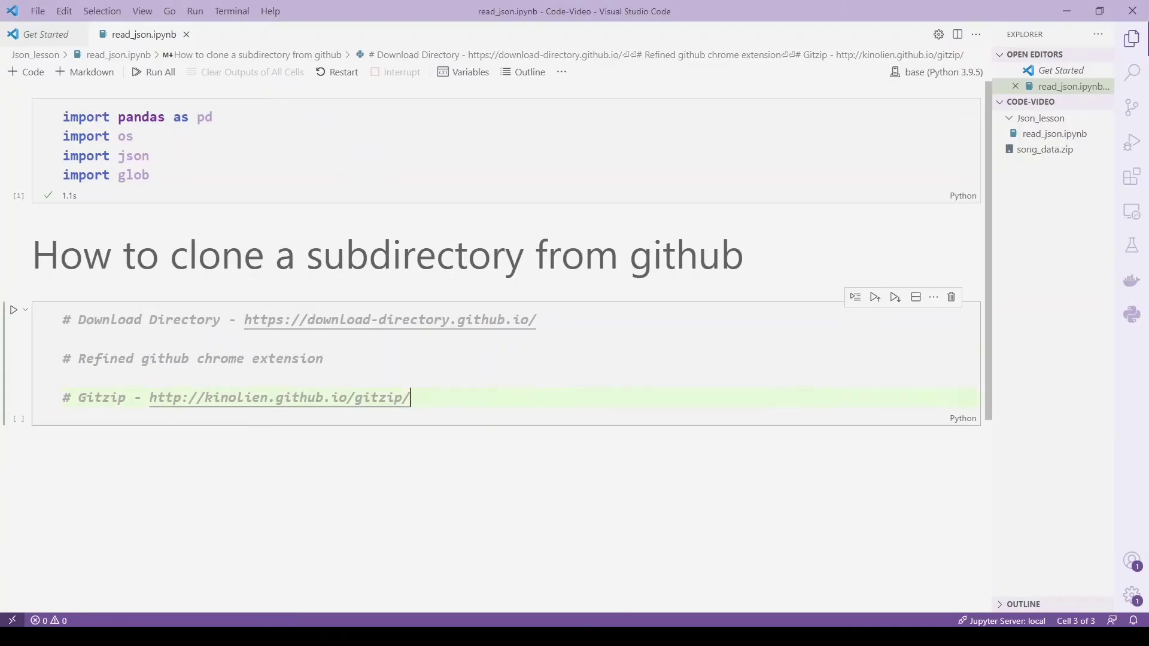
key("Return")
key("Return")
type("# Downgit - https://downgit.github.io/#/home - My favority")
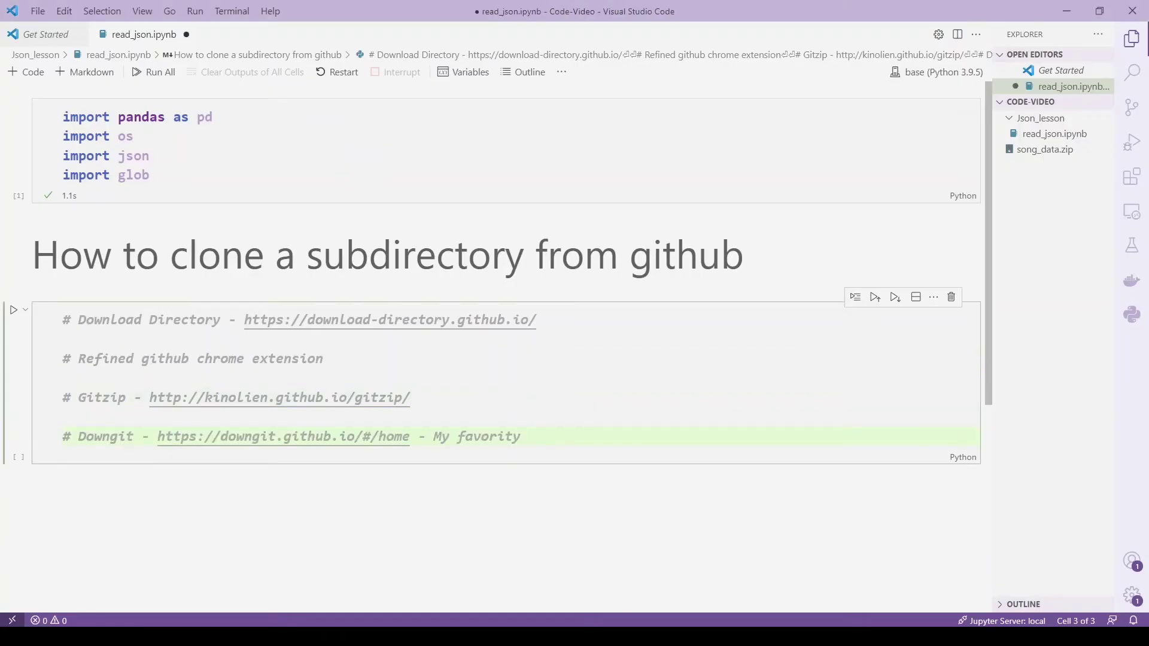
key("BackSpace")
type("e")
key("ctrl+s")
Step: Copy the Downgit link and switch to the DownGit page in Firefox
left_click(410, 436)
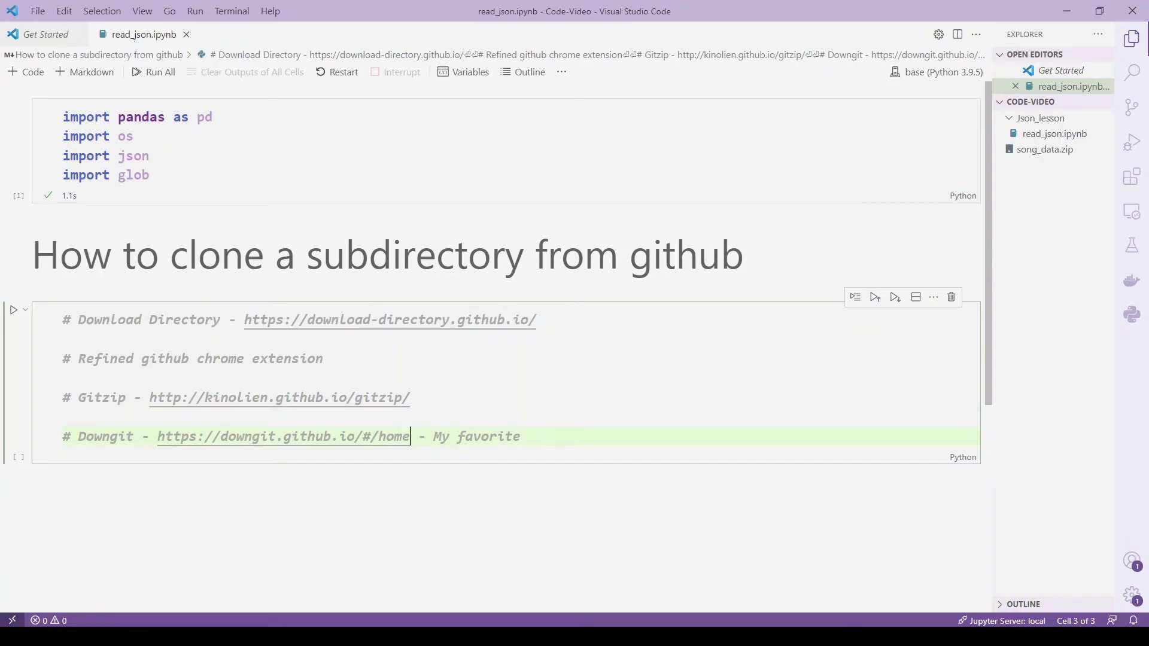
left_click_drag(410, 436, 156, 436)
key("ctrl+c")
left_click(521, 436)
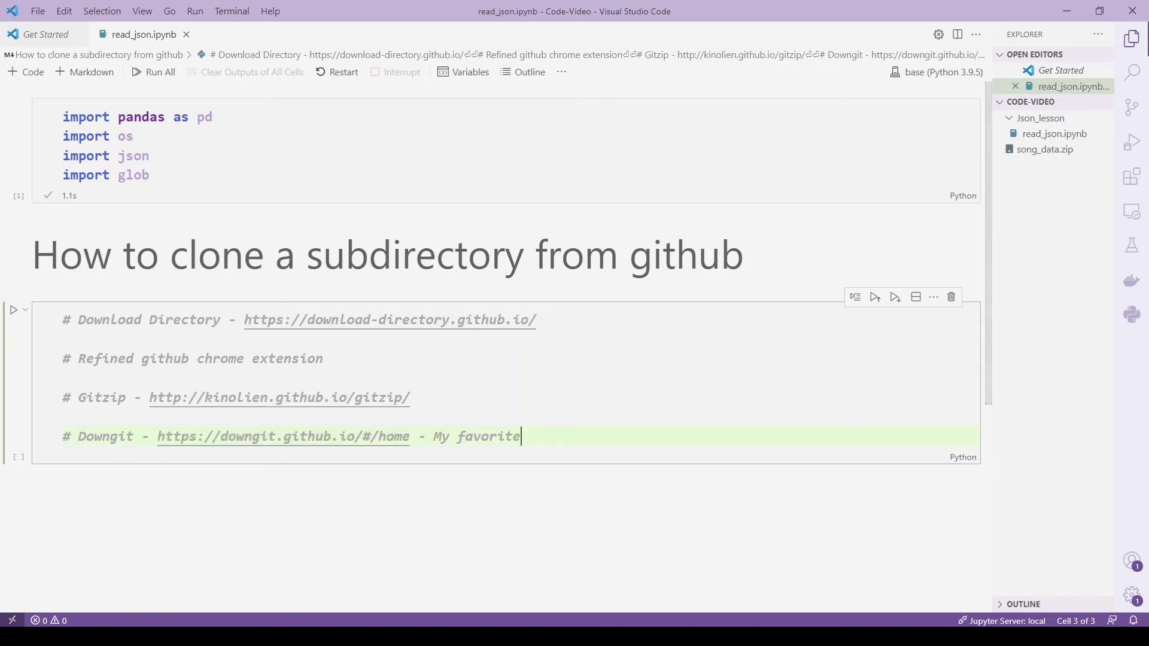
left_click(110, 635)
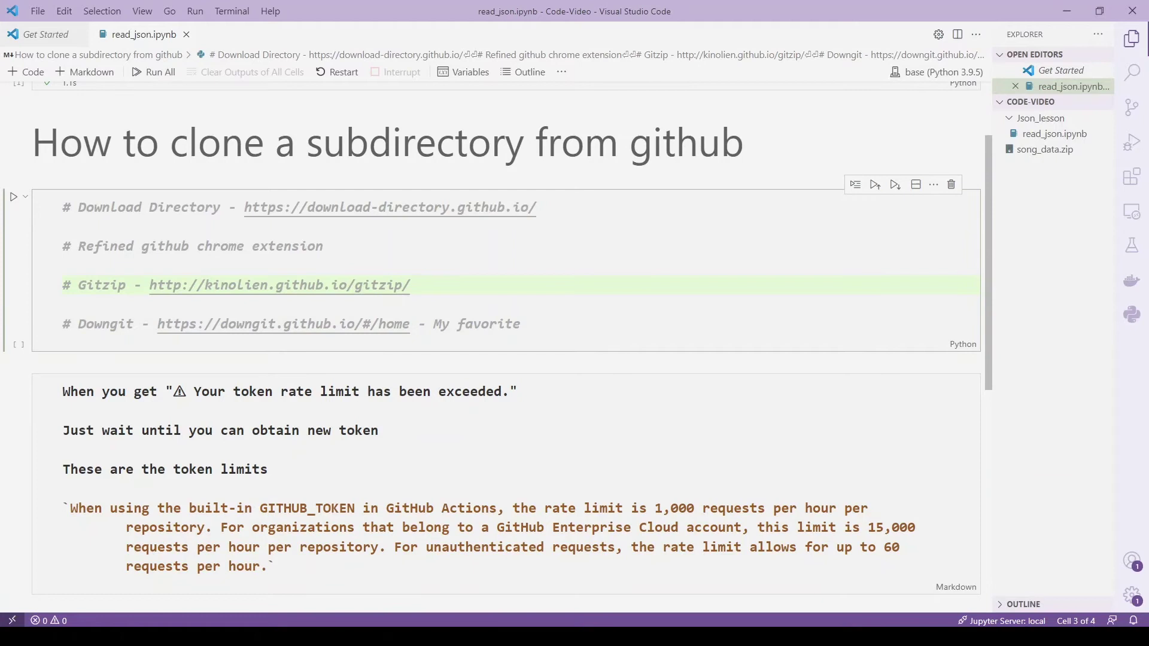
Step: Scroll to the rate-limit note and select its 'rate limit exceeded' warning message
scroll(536, 489, "down", 3)
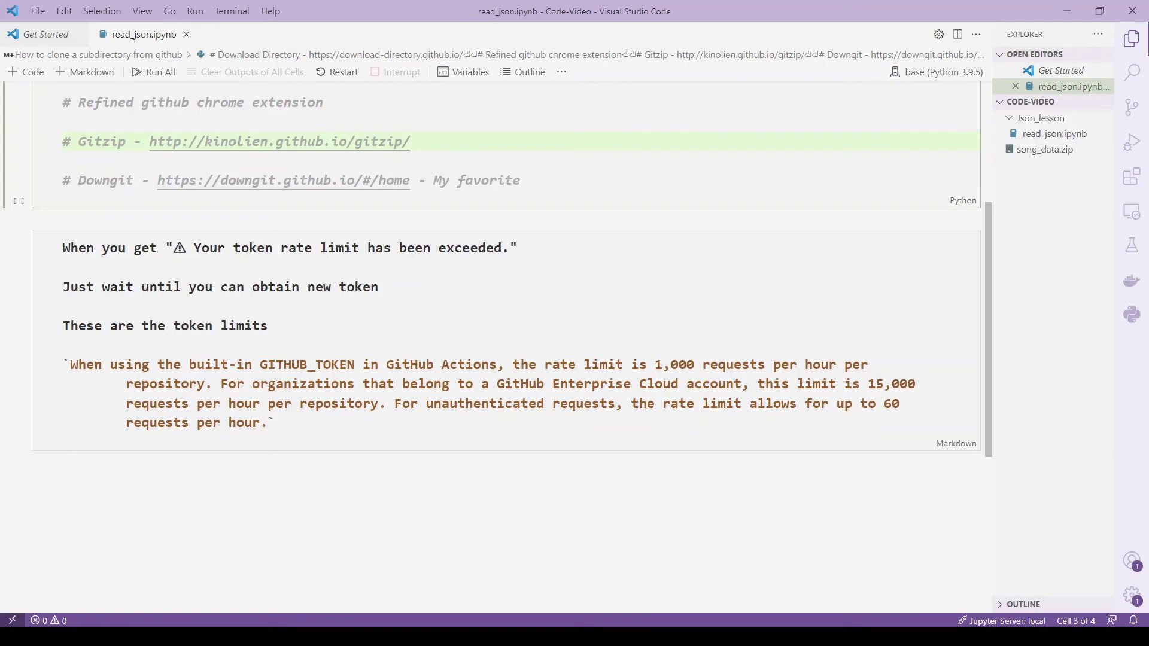
left_click(173, 247)
key("shift+Right")
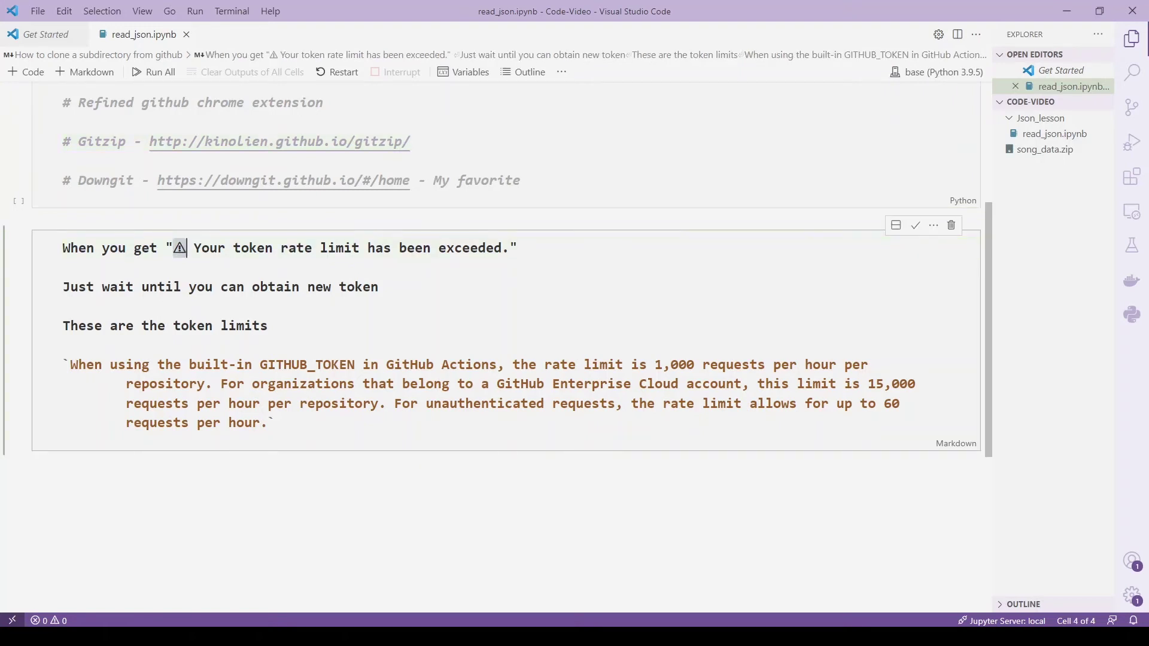
key("Right")
key("Right")
key("shift+Right")
key("shift+Right")
key("shift+Right")
key("shift+Right")
key("shift+Right")
key("shift+Right")
key("shift+Right")
key("shift+Right")
key("shift+Right")
key("shift+Right")
key("shift+Right")
key("shift+Right")
key("shift+Right")
key("shift+Right")
key("shift+Right")
key("shift+Right")
key("shift+Right")
key("shift+Right")
key("shift+Right")
key("shift+Right")
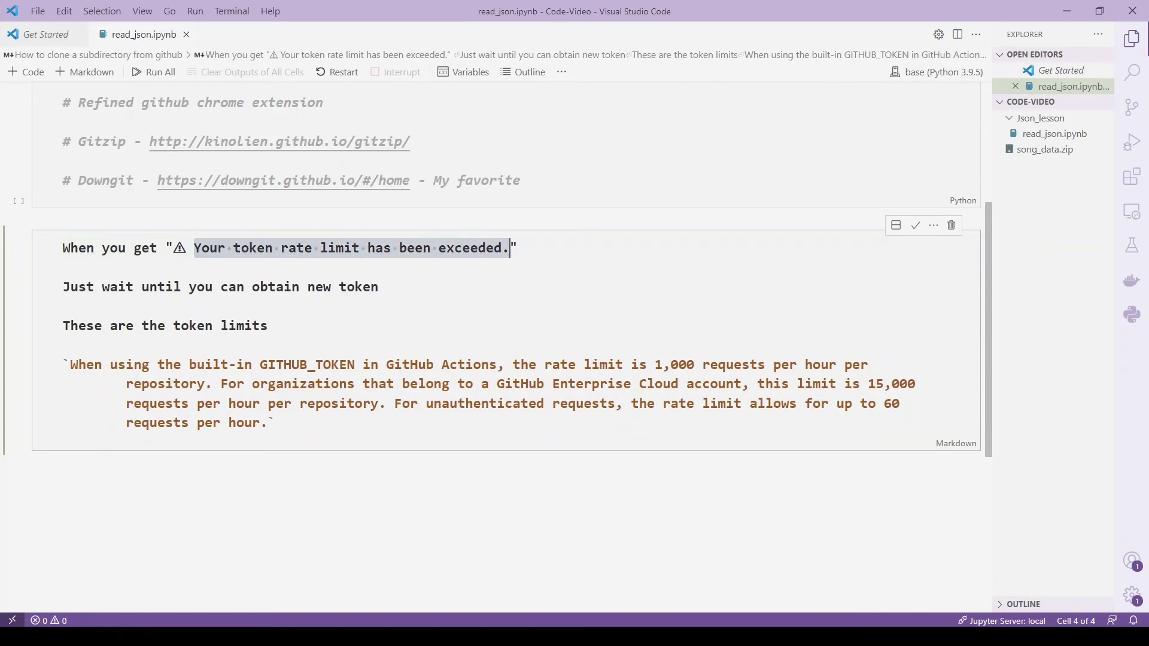
left_click(63, 268)
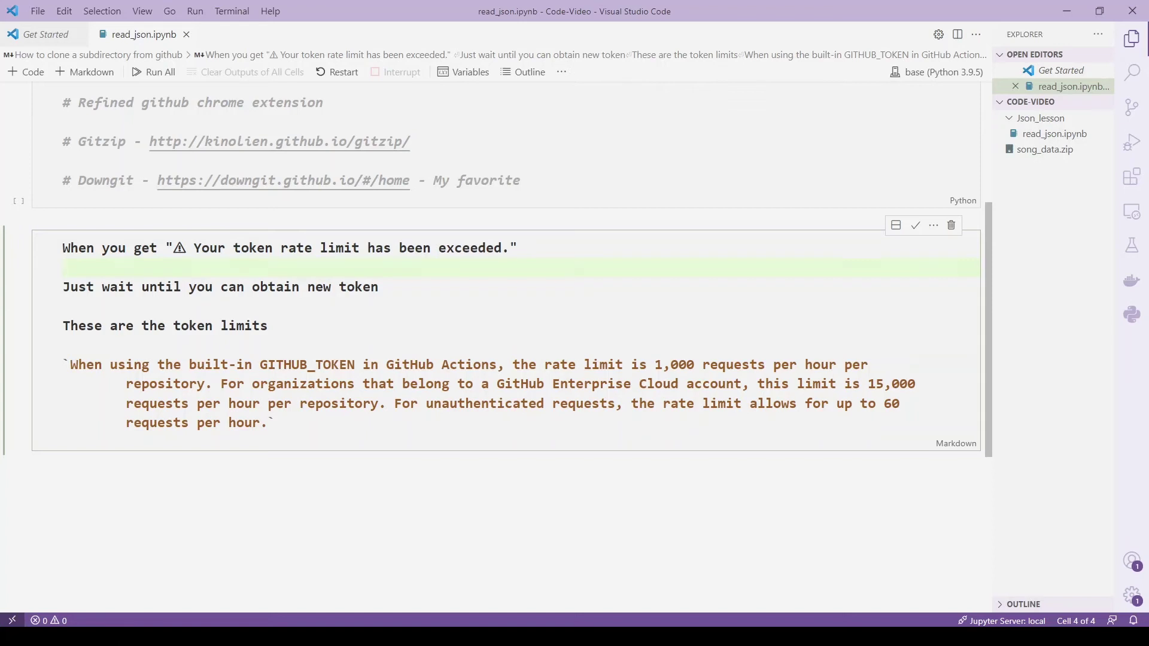
Step: Highlight the GITHUB_TOKEN 1,000 requests/hour, per-repository and 60 unauthenticated requests/hour limits
left_click_drag(560, 364, 198, 383)
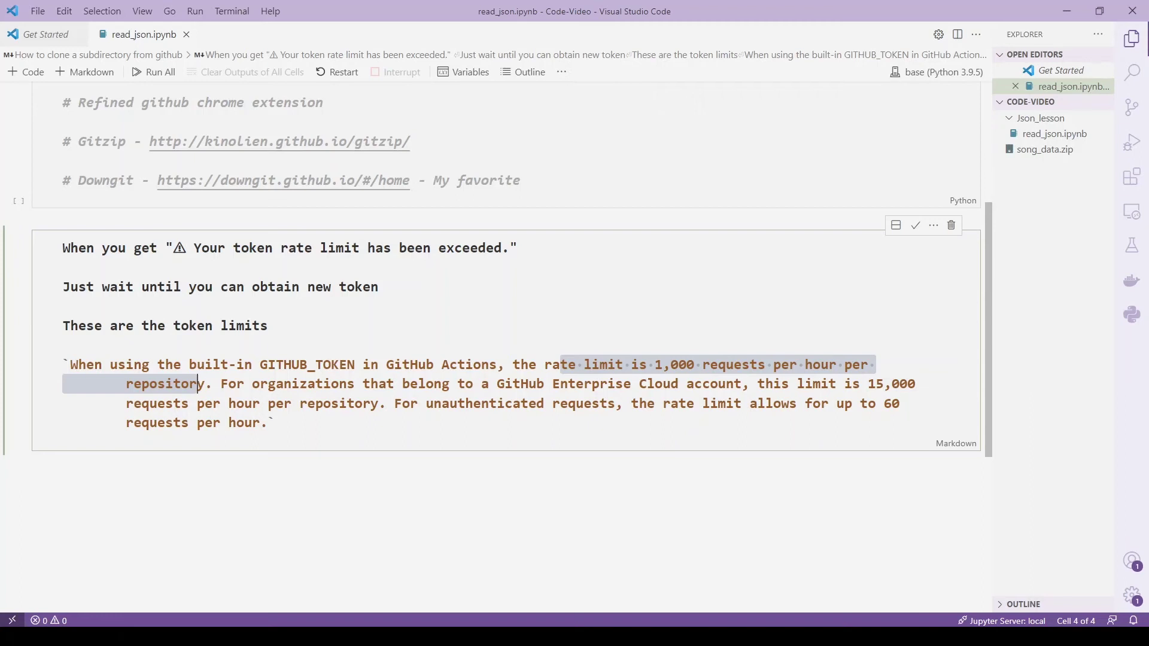
left_click_drag(274, 423, 402, 403)
left_click(392, 362)
left_click_drag(204, 364, 348, 365)
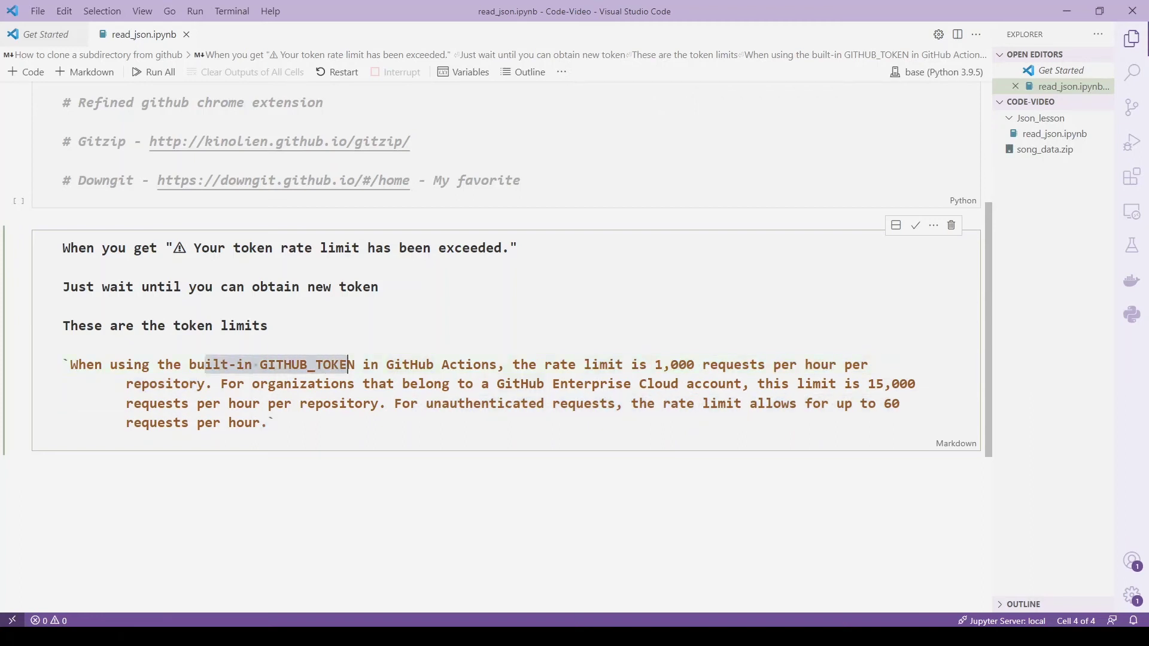
left_click_drag(545, 364, 561, 383)
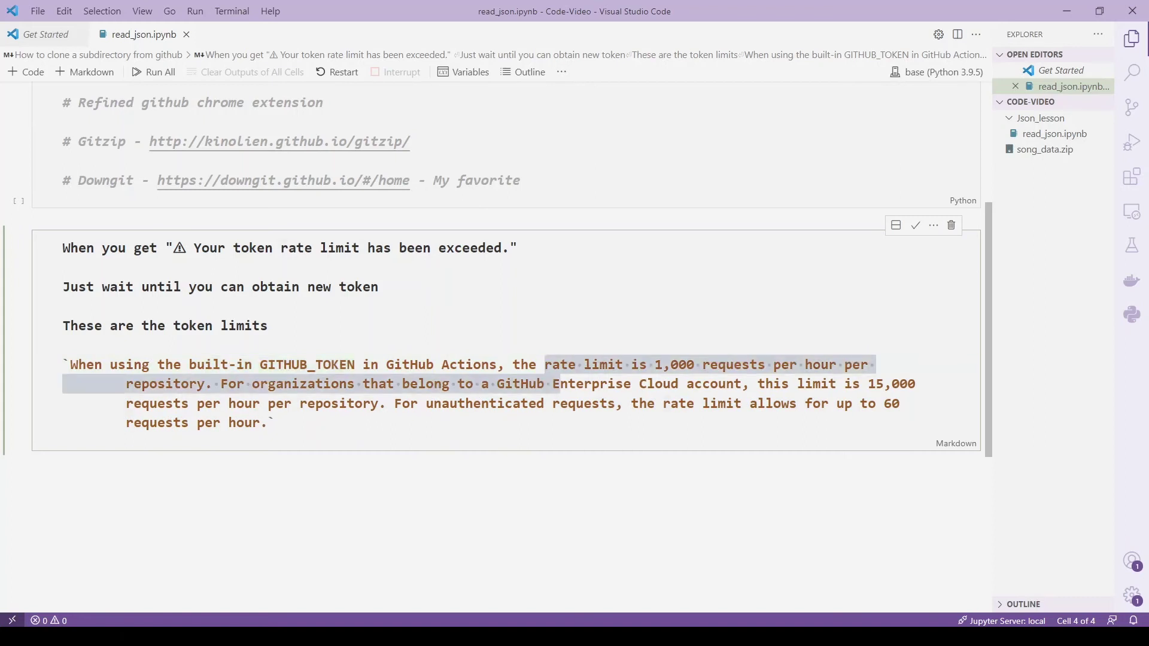
left_click(426, 403)
left_click_drag(394, 403, 553, 403)
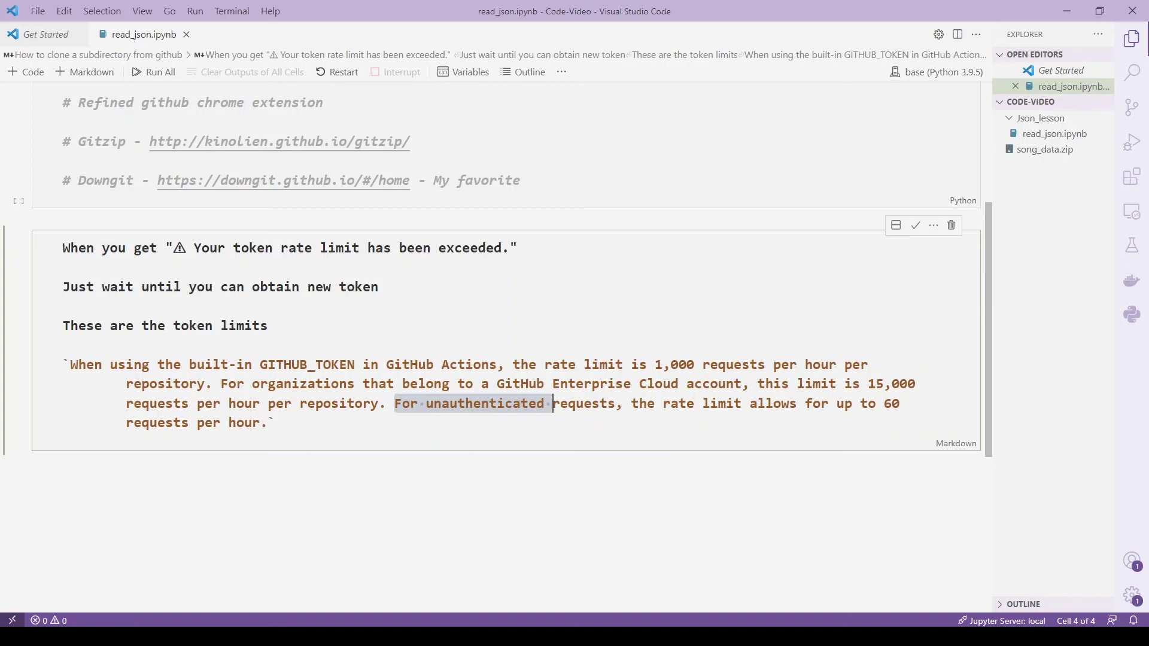
left_click_drag(125, 422, 220, 422)
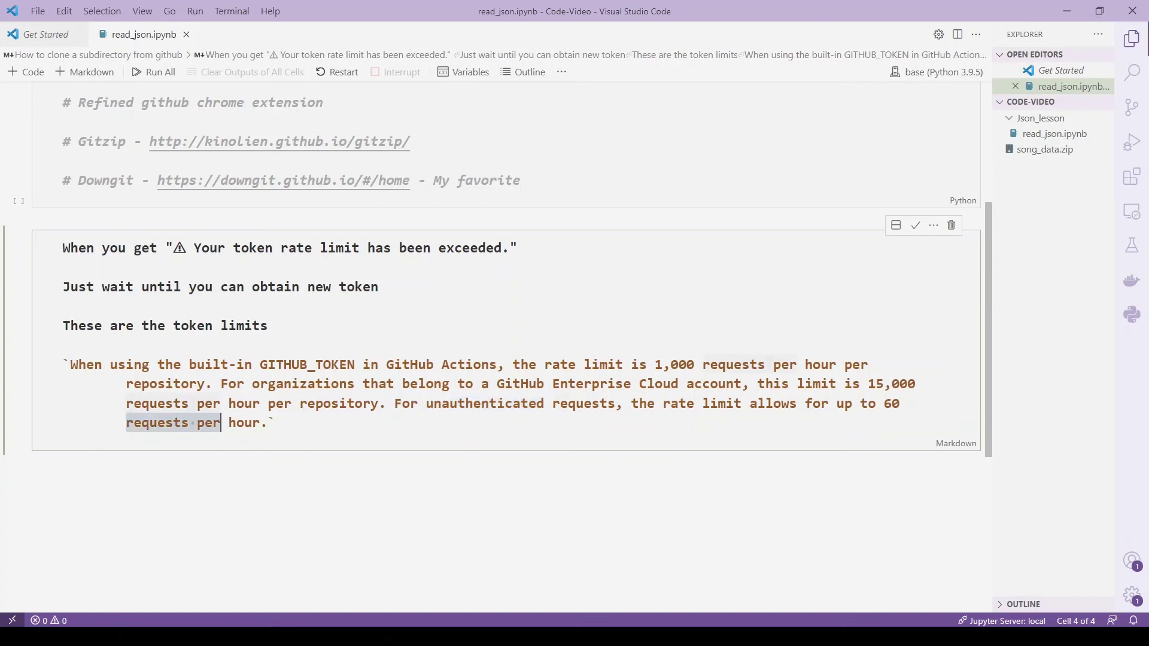
Step: Highlight the rate-limit warning and wait-for-new-token advice, then bring up Firefox's GitZip page
left_click_drag(525, 247, 166, 248)
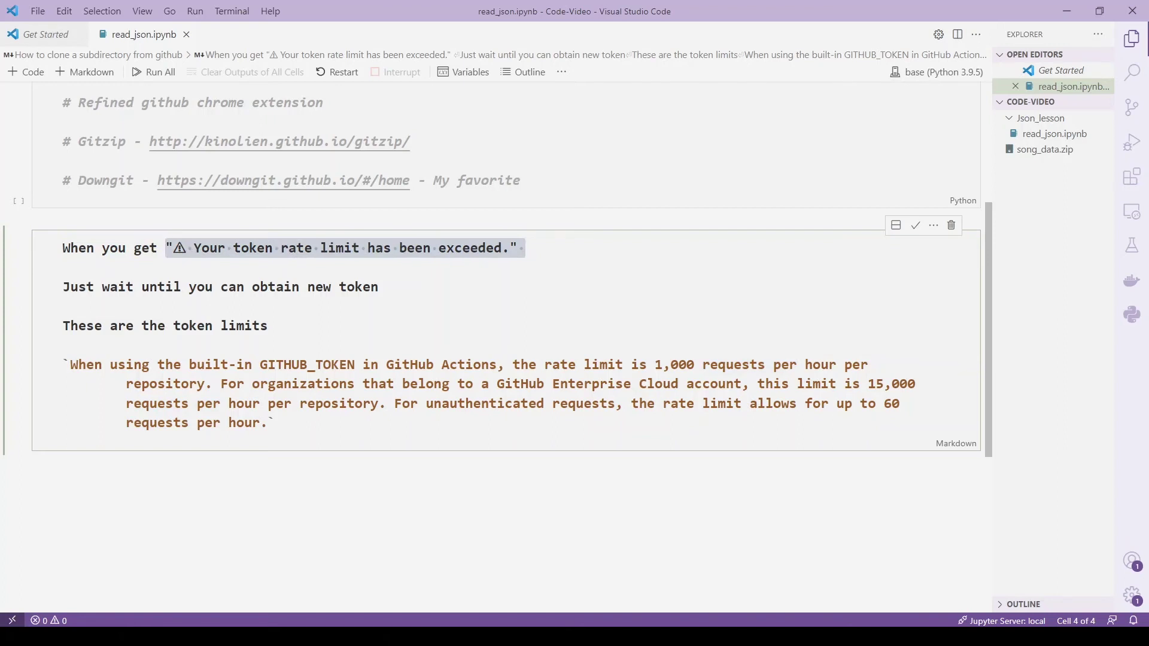
left_click_drag(378, 287, 221, 287)
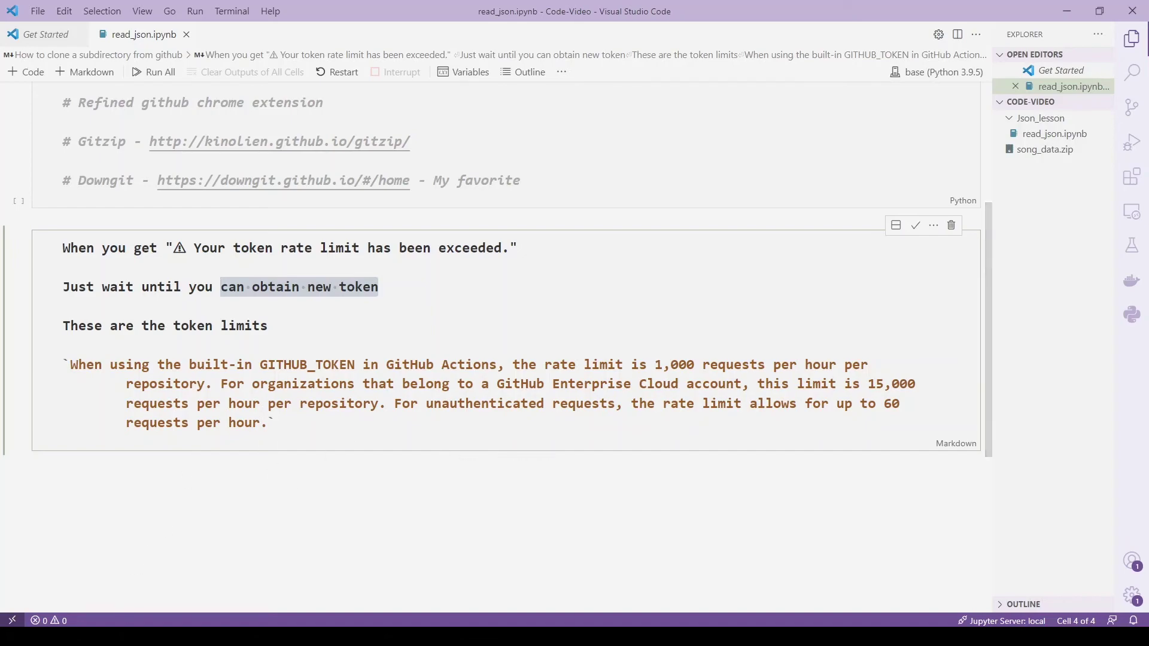
key("alt+Tab")
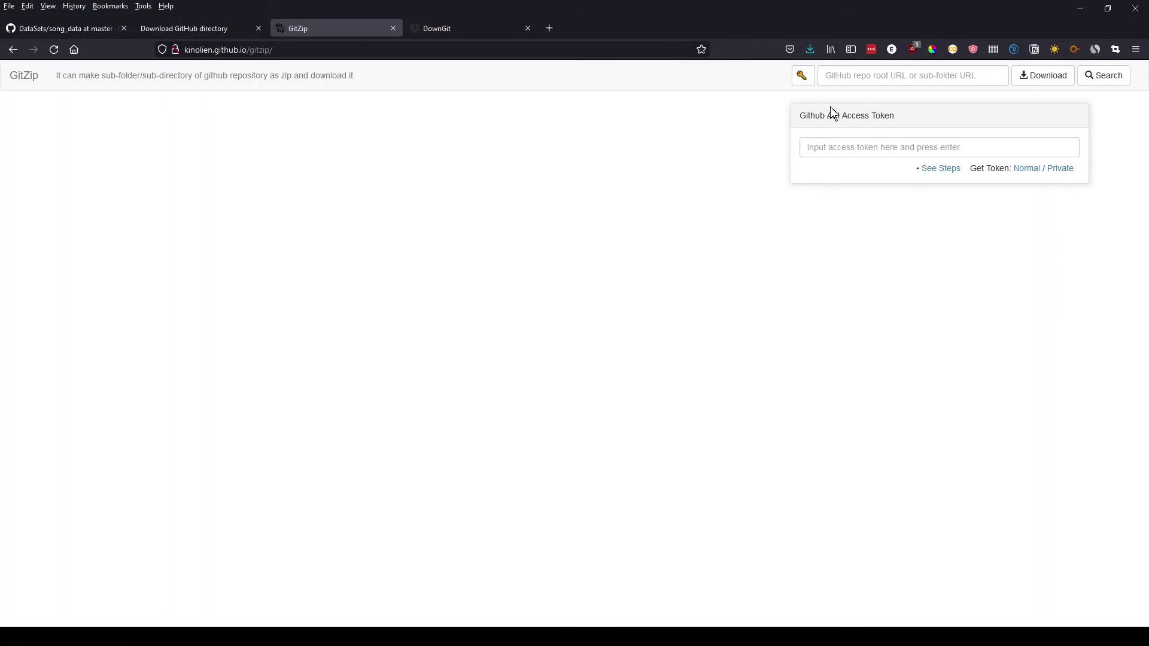
Step: Focus the GitZip access token field, then return to the download-directory tab showing 71 files
left_click(852, 147)
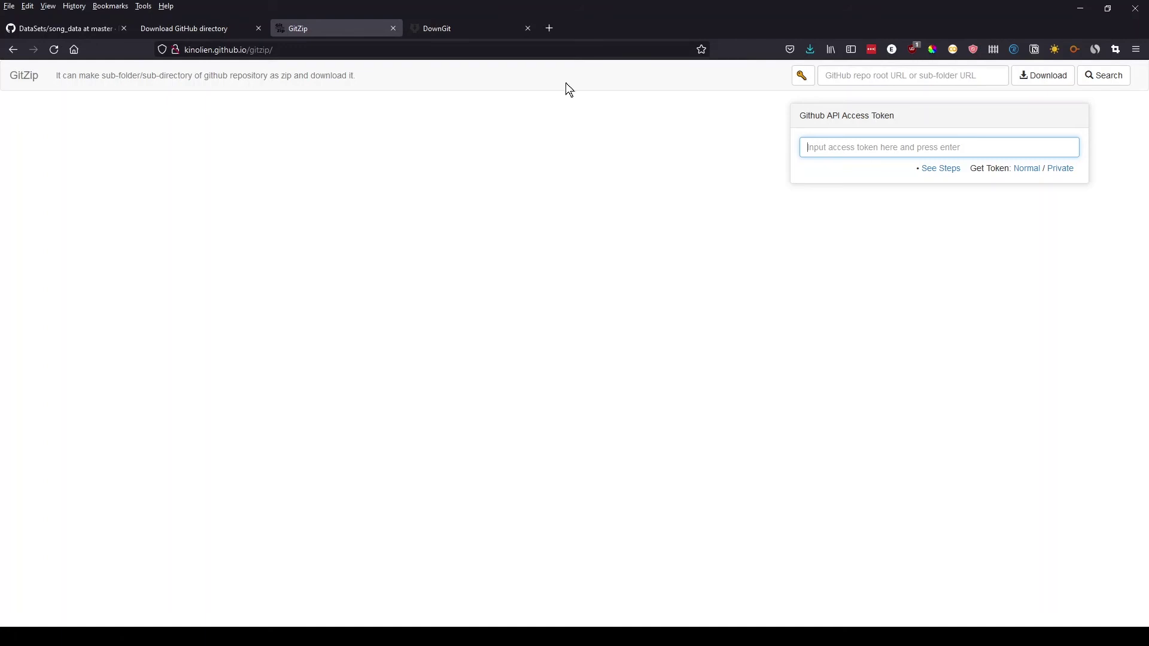
left_click(169, 29)
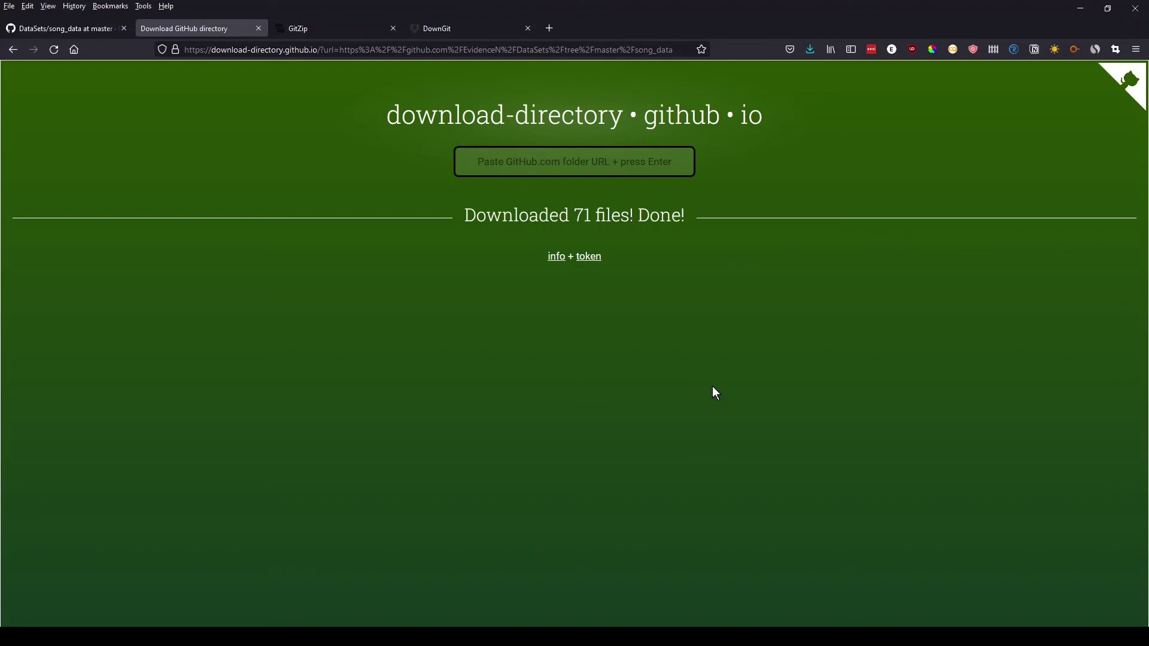
Step: Paste the song_data folder URL into DownGit and save the resulting song_data.zip
left_click(462, 28)
type("https://github.com/EvidenceN/DataSets/tree/master/song_data")
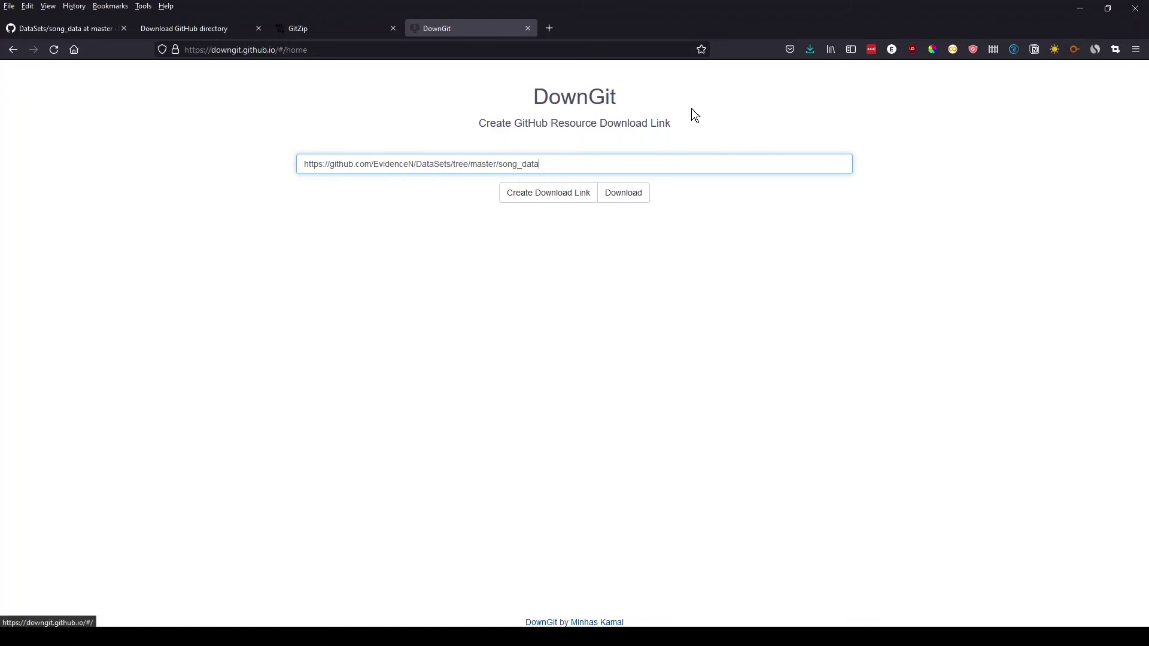
left_click(635, 200)
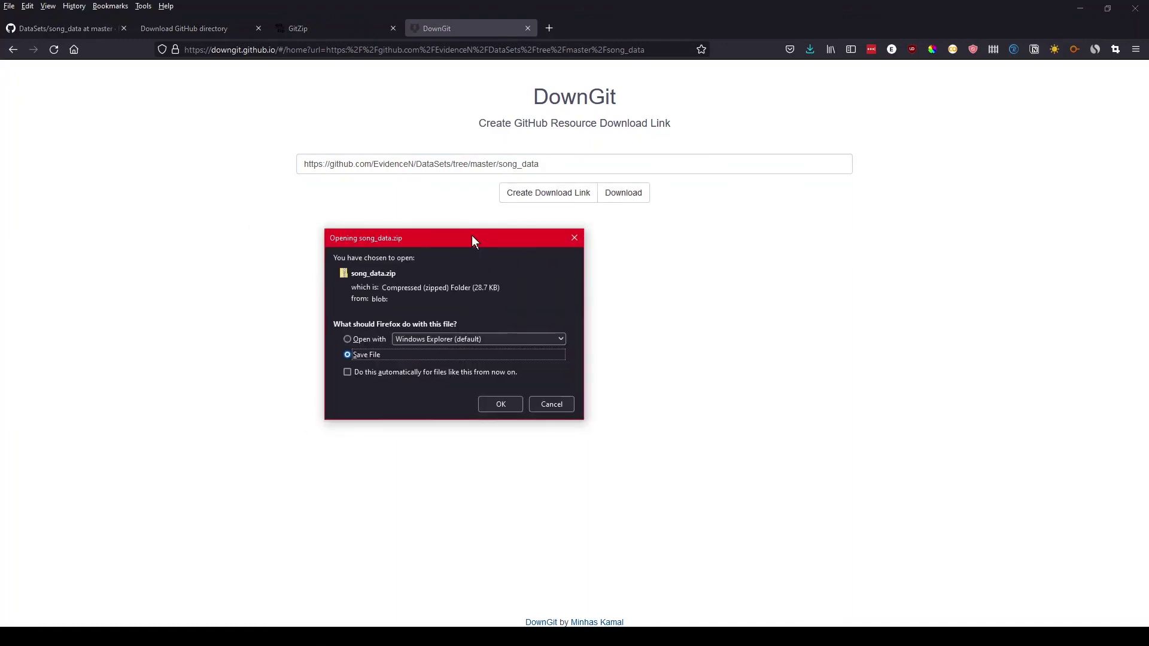
left_click_drag(473, 237, 463, 234)
key("Return")
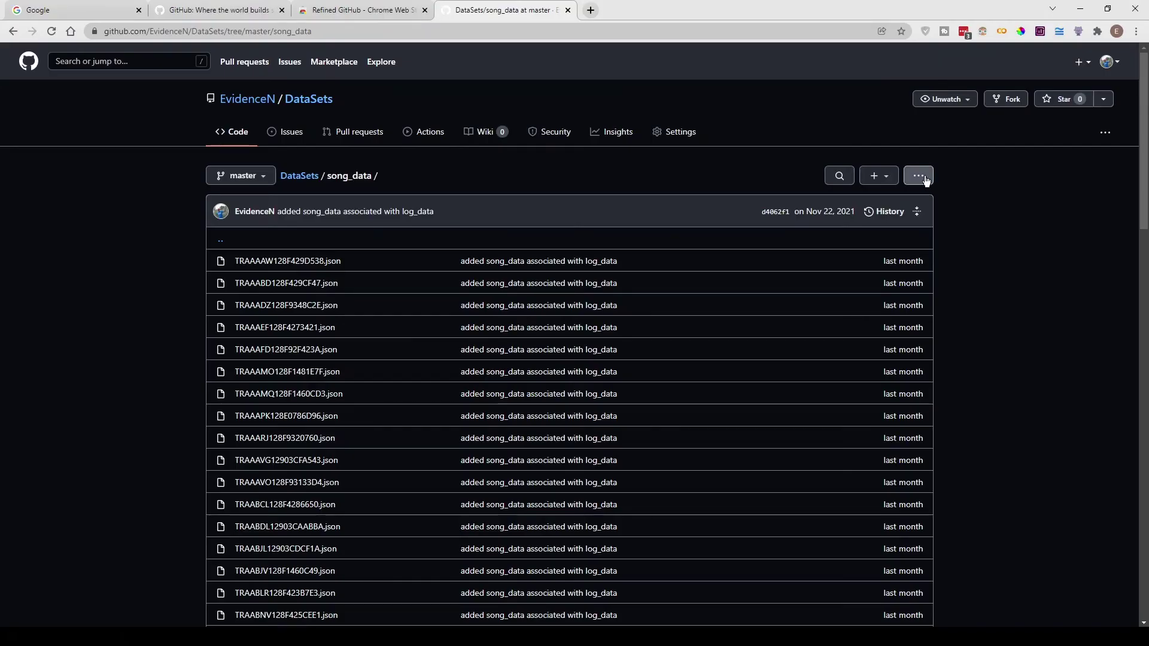
Step: Run Download directory on the song_data folder and cancel saving the zip
left_click(924, 174)
left_click(900, 196)
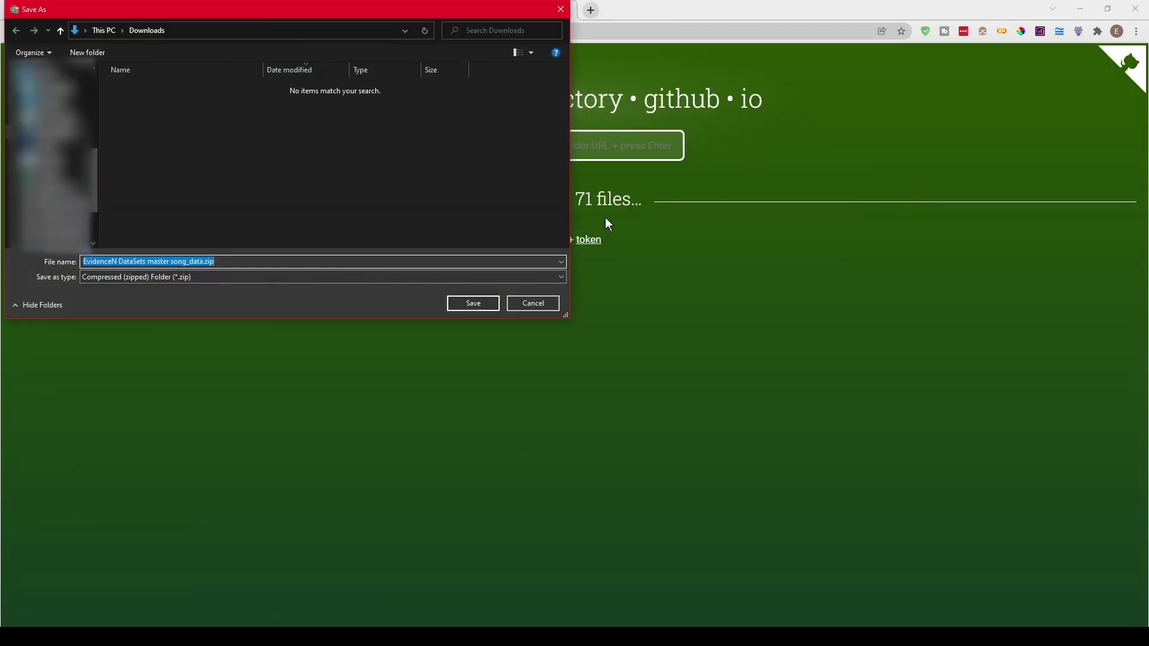
left_click(533, 303)
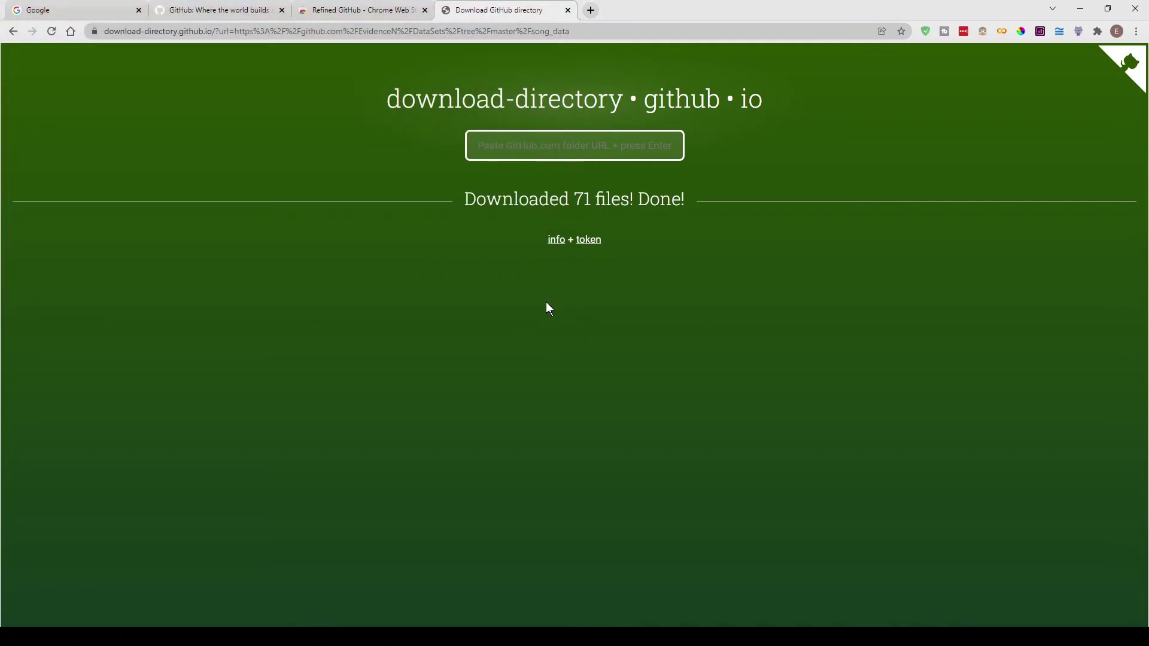
Step: Revisit the download-directory tab, then return to the song_data listing and reopen its download menu
left_click(337, 9)
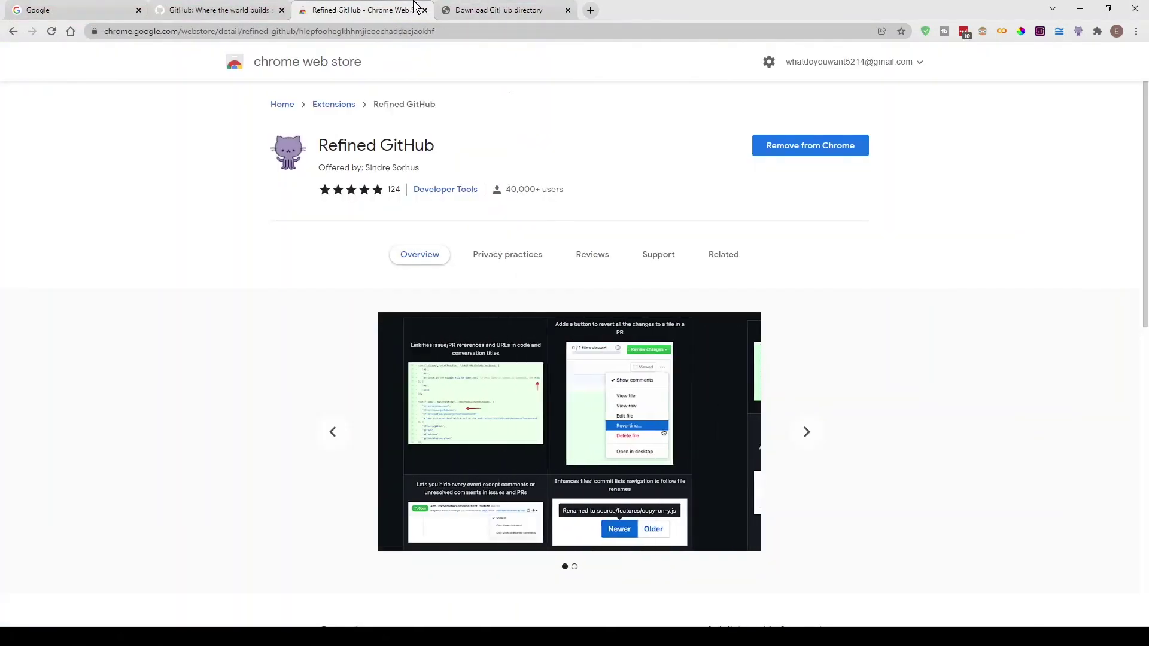
left_click(498, 11)
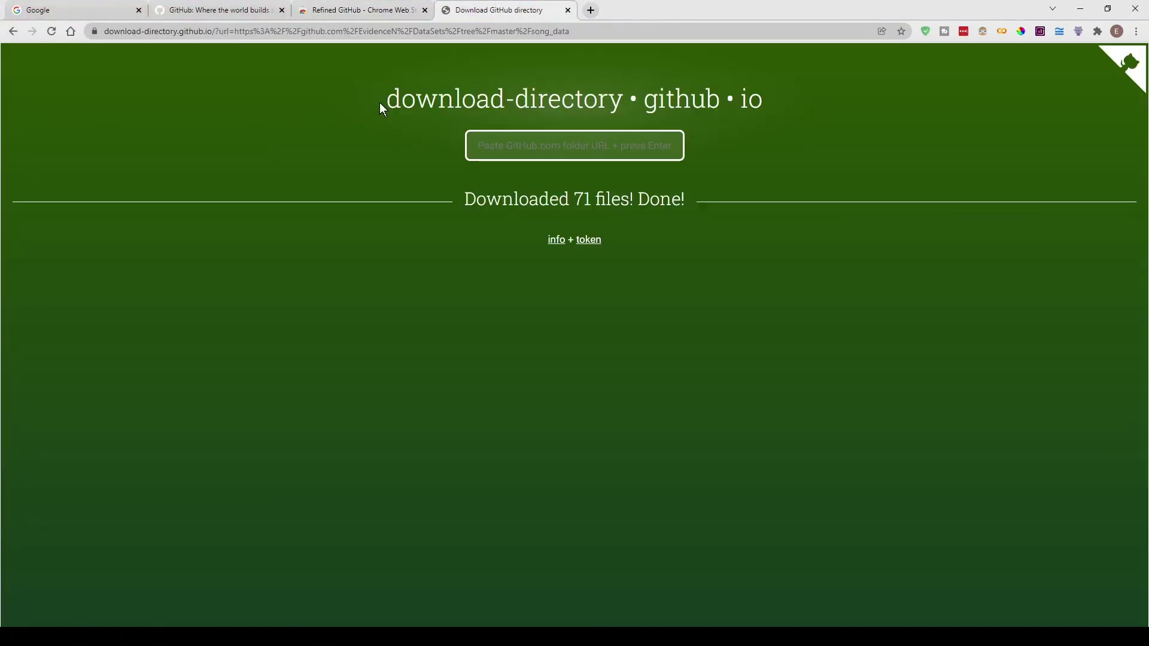
left_click_drag(382, 105, 666, 98)
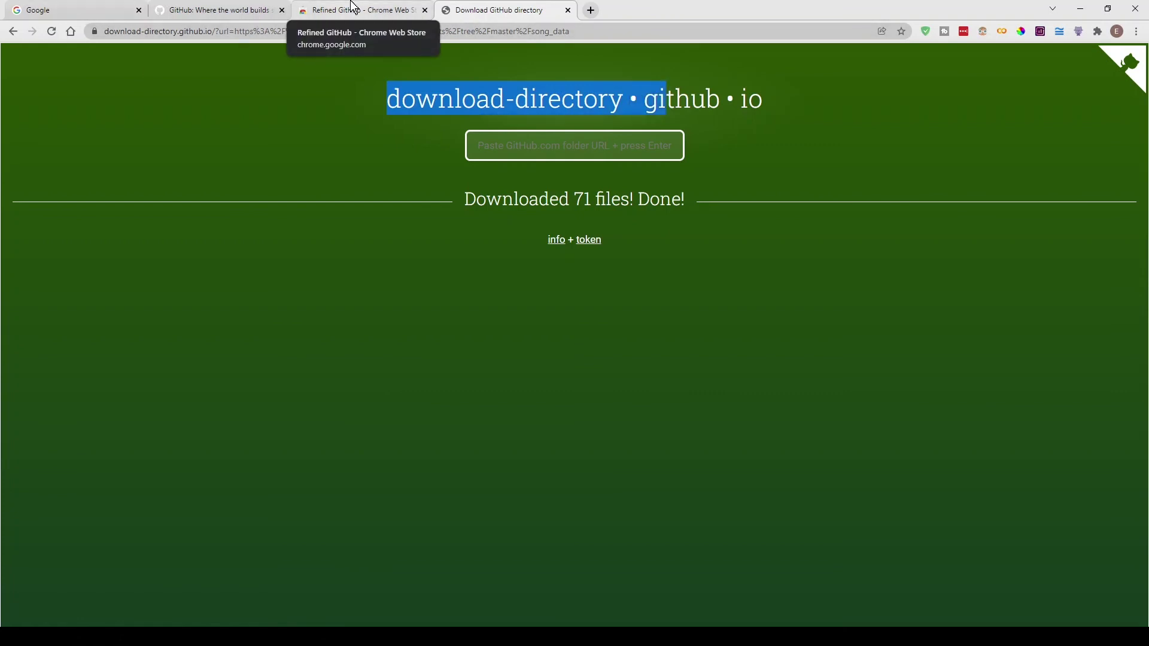
left_click(15, 31)
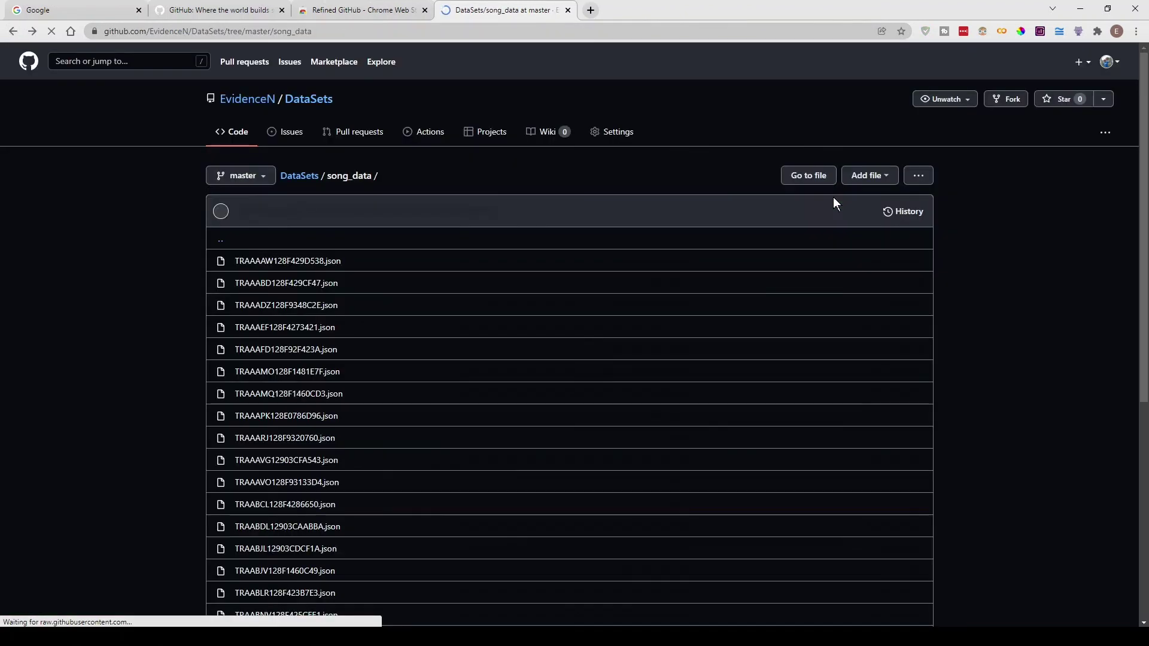
left_click(917, 176)
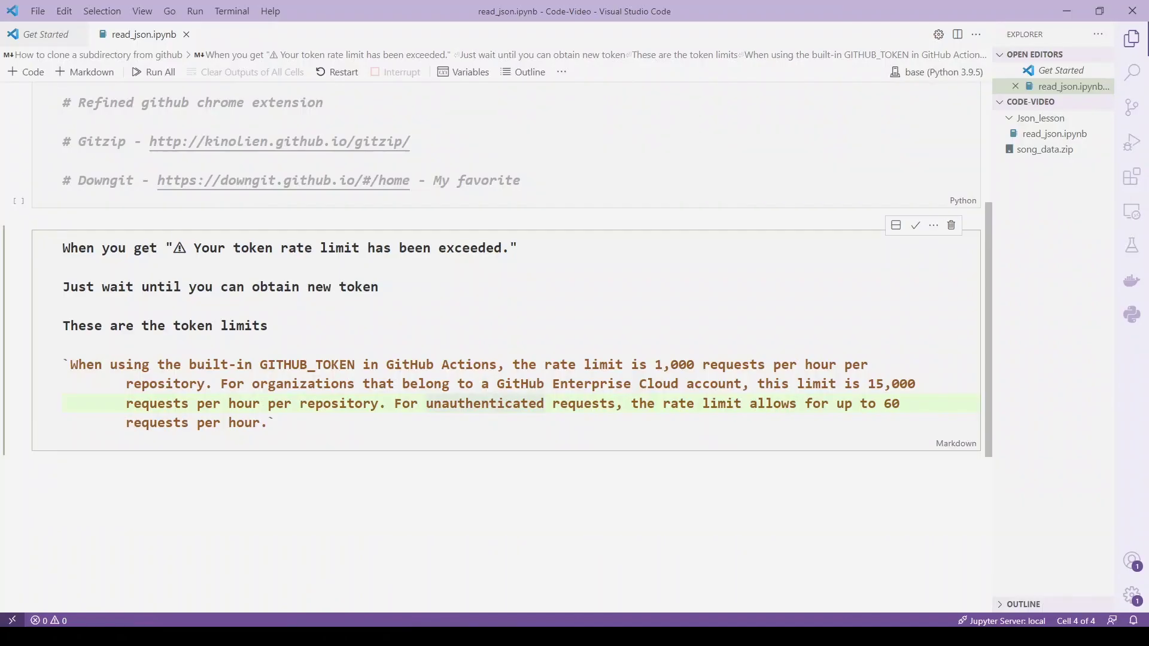
scroll(496, 287, "up", 1)
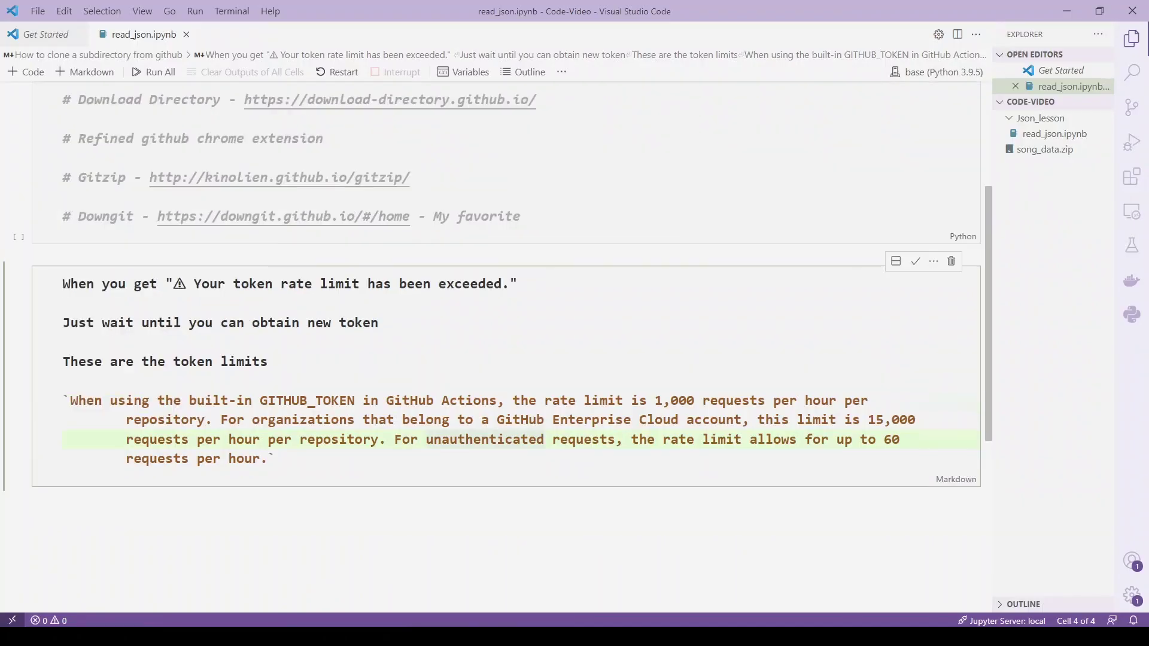
scroll(497, 287, "up", 1)
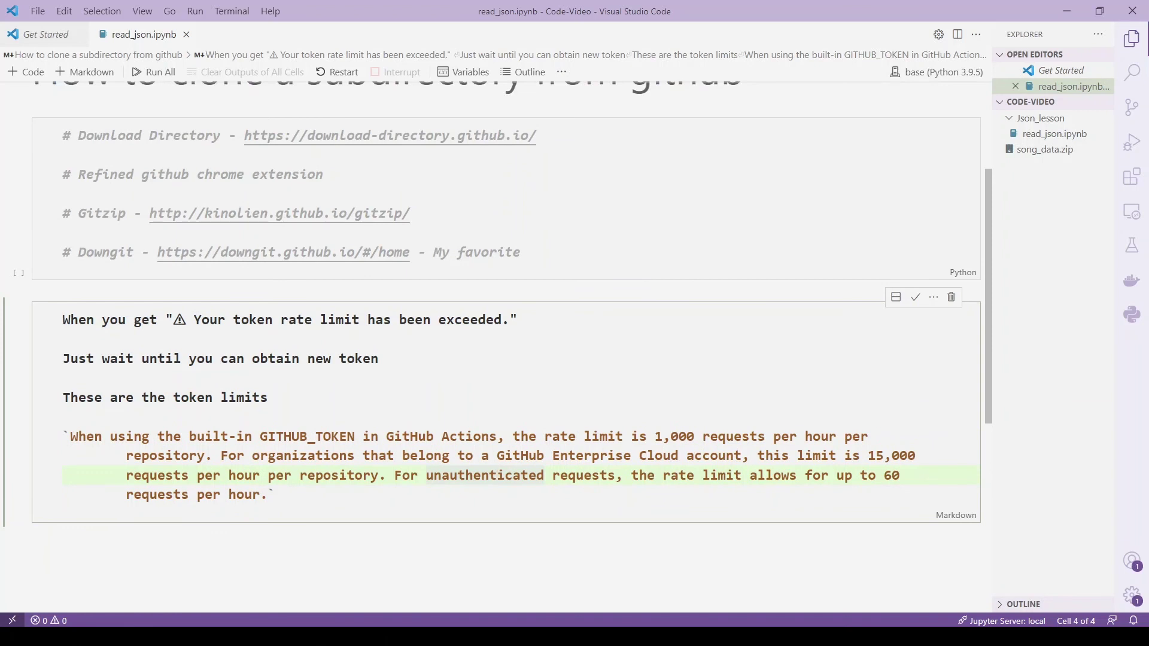
left_click_drag(174, 320, 510, 320)
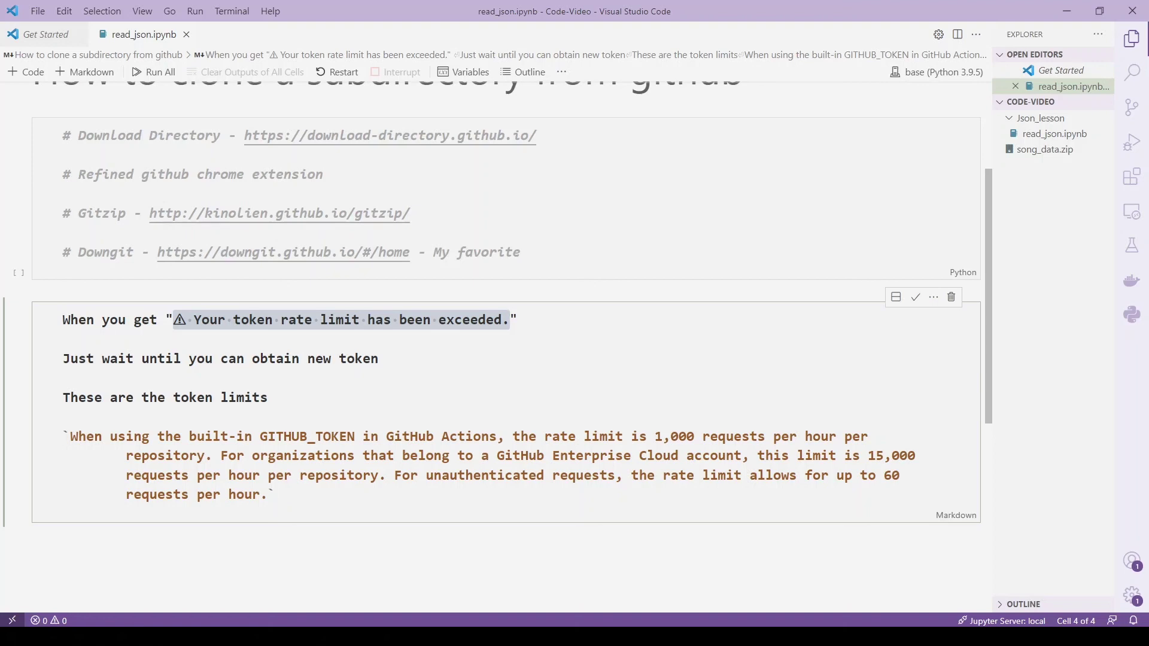
scroll(560, 353, "up", 2)
left_click(560, 265)
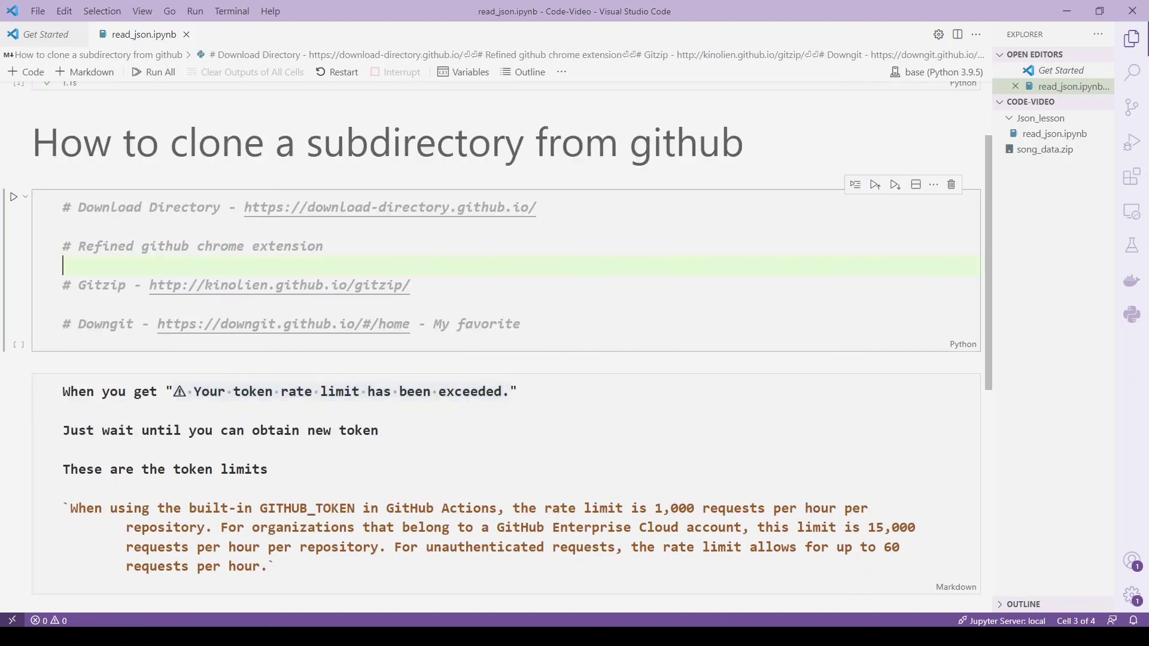